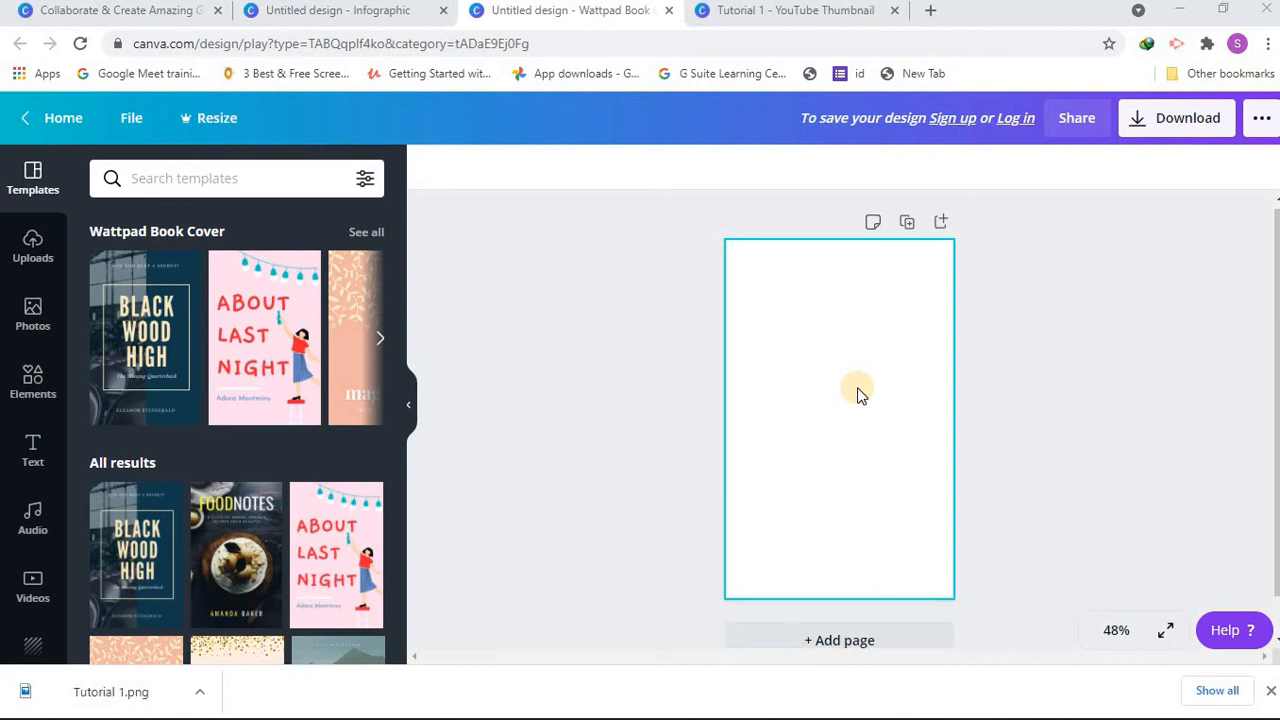
Step: Examine the design types offered on the Canva home page under Education, Social Media and Recommended
click(27, 20)
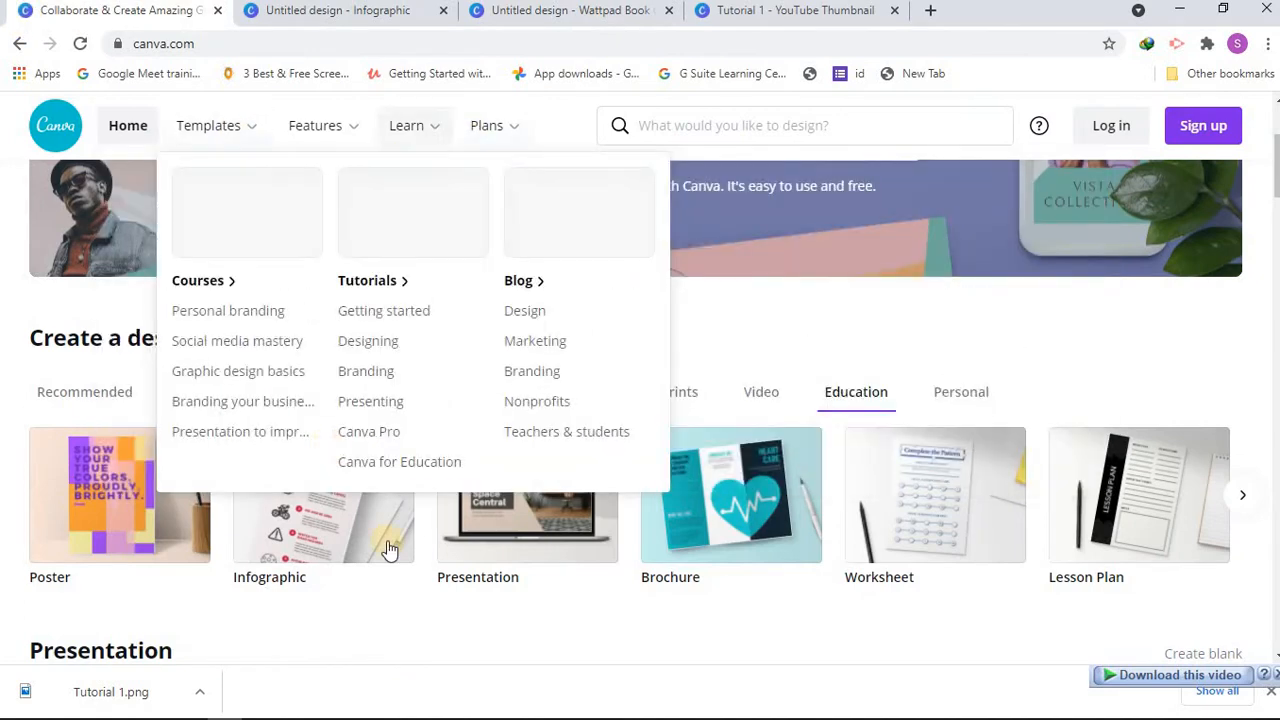
click(1277, 710)
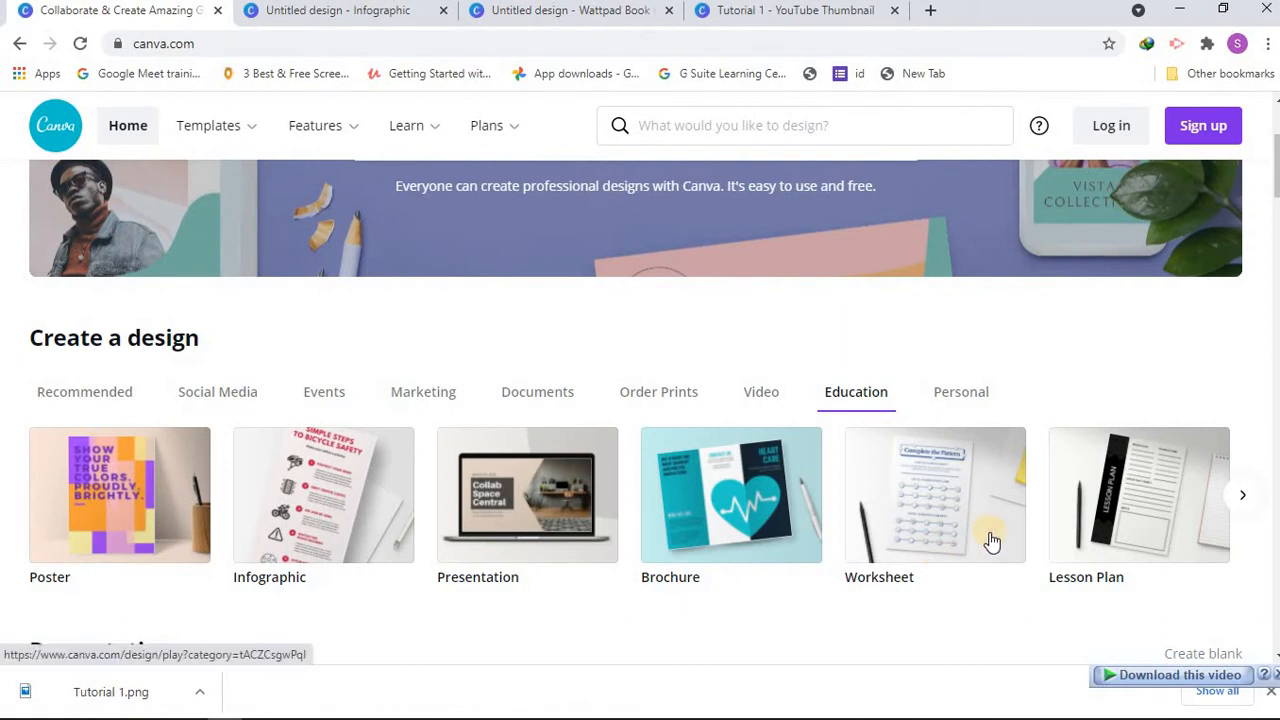
click(1248, 496)
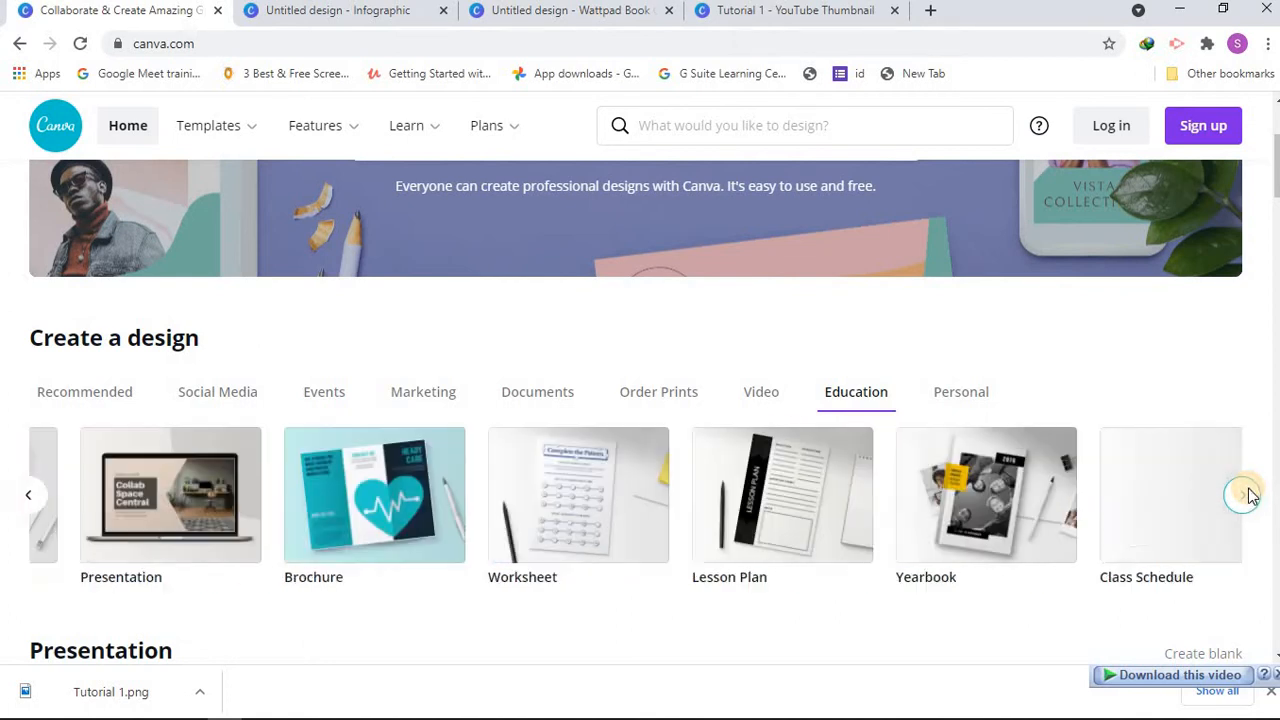
click(28, 496)
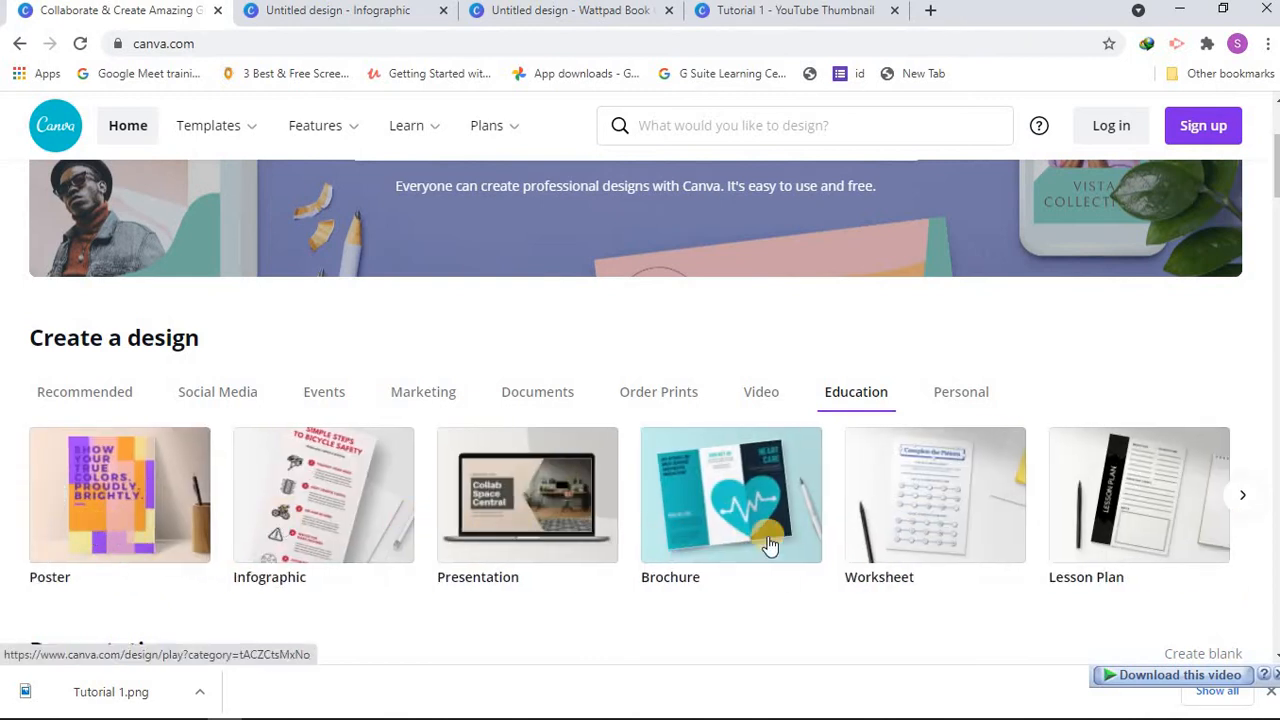
click(94, 391)
click(252, 397)
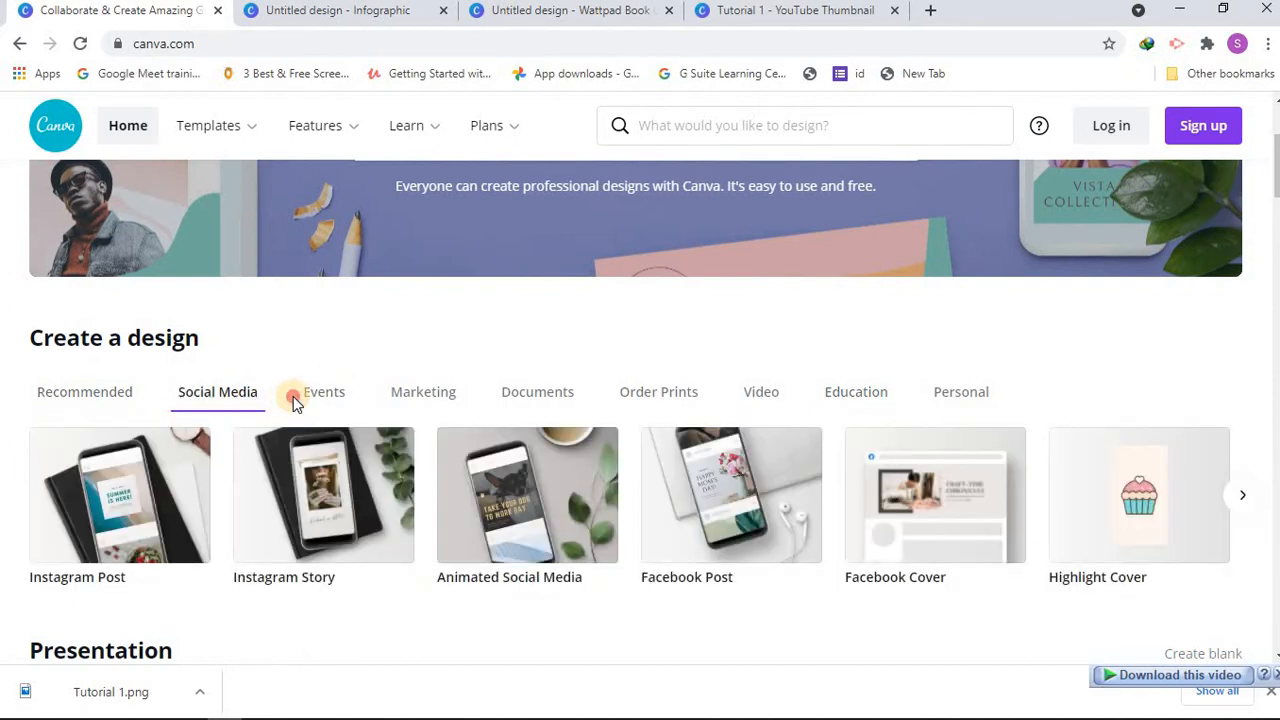
click(85, 393)
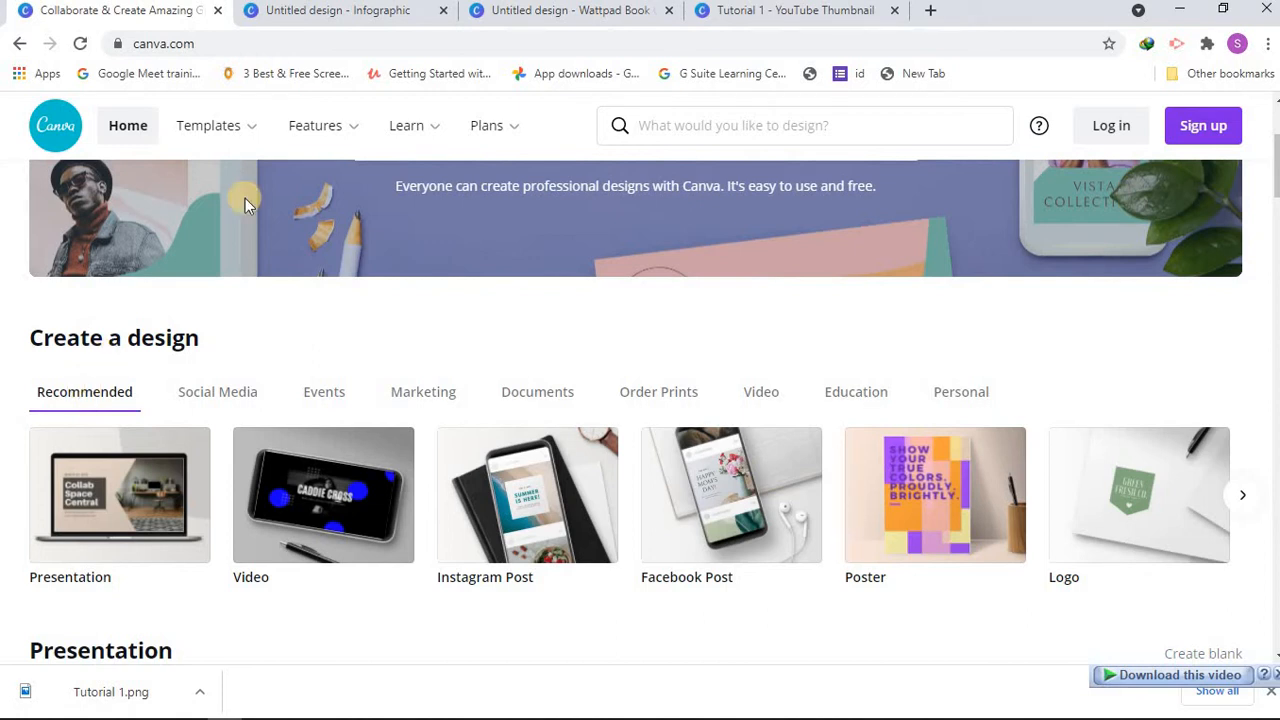
Step: Close the YouTube Thumbnail design, discarding its unsaved changes, and the Infographic design, keeping the Wattpad Book Cover design open
click(342, 27)
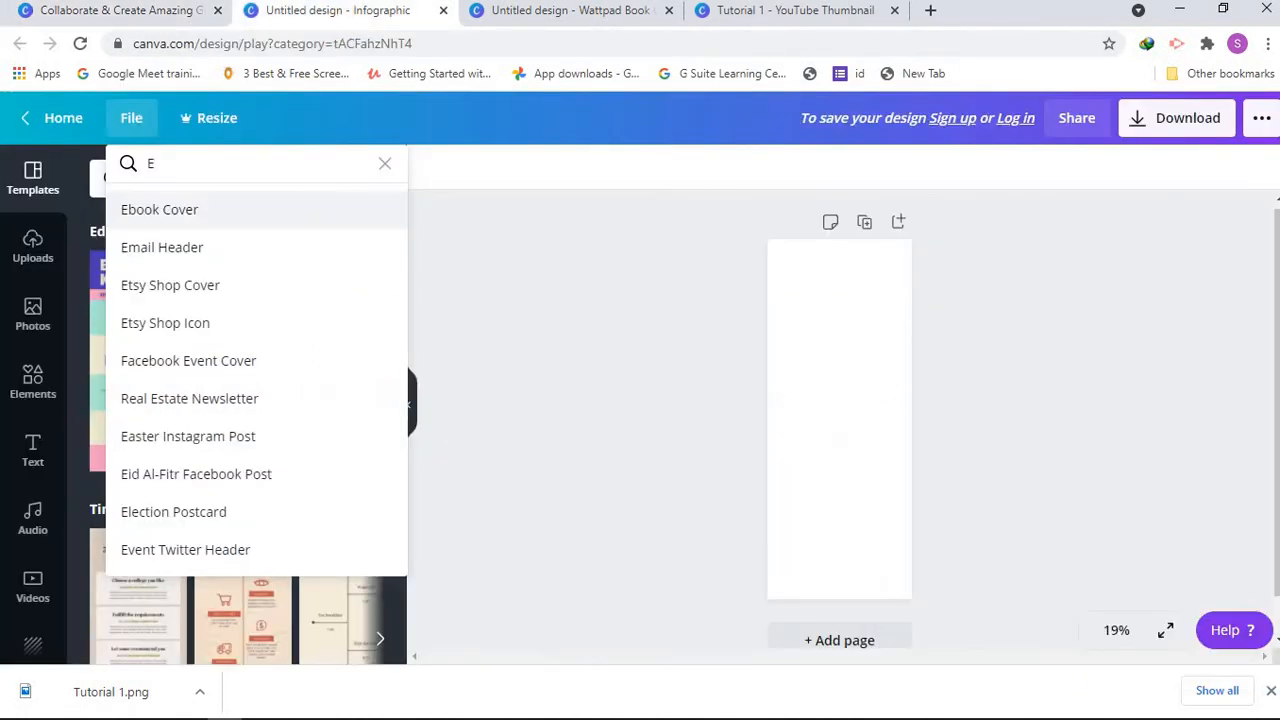
click(515, 12)
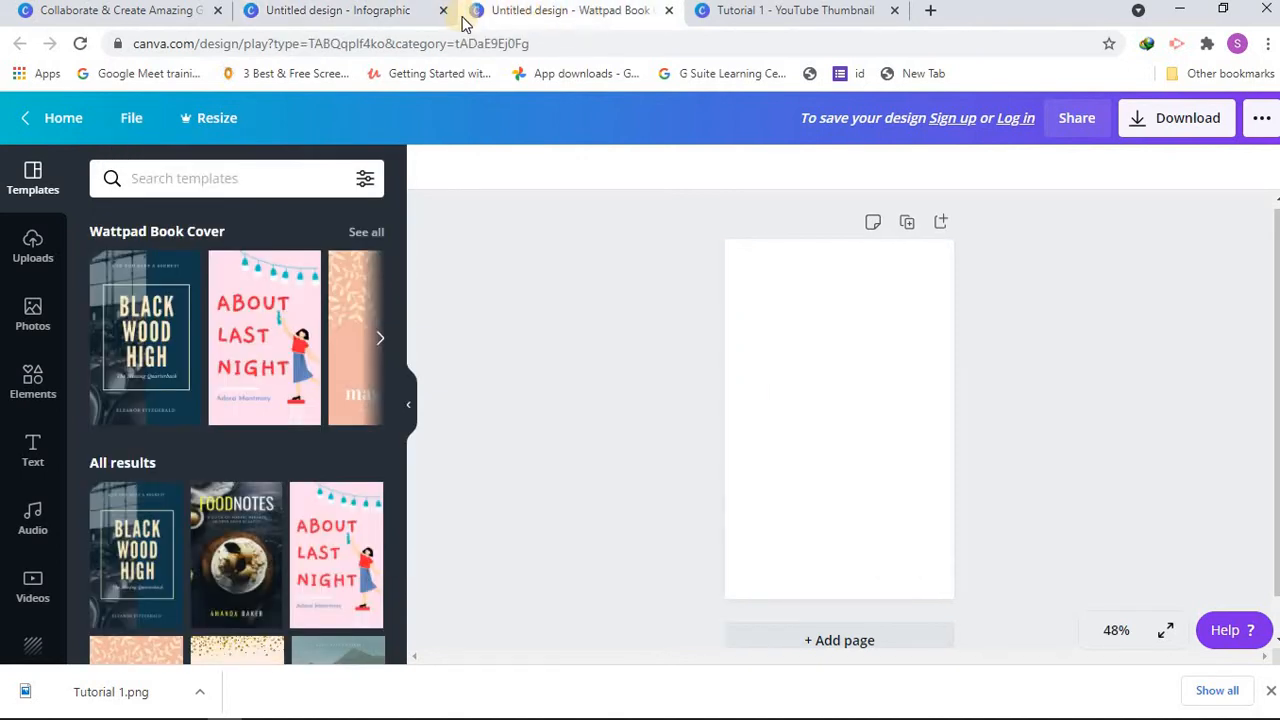
click(815, 10)
click(895, 10)
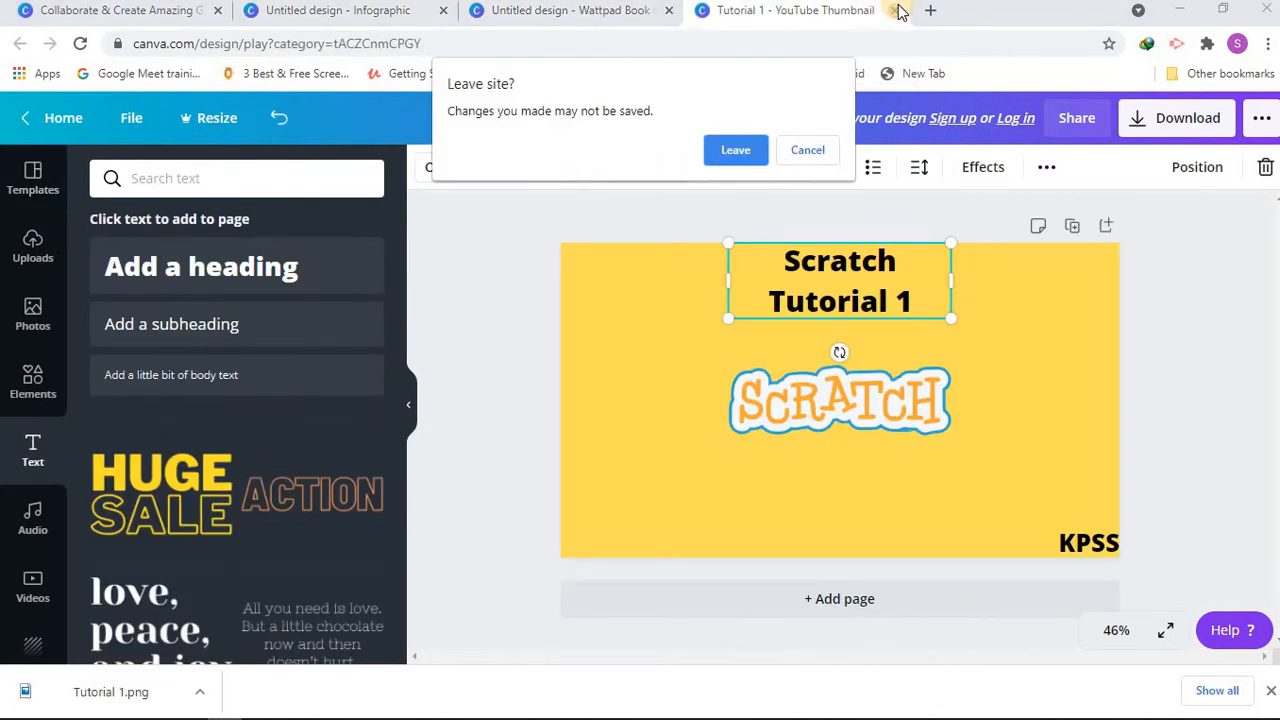
click(745, 148)
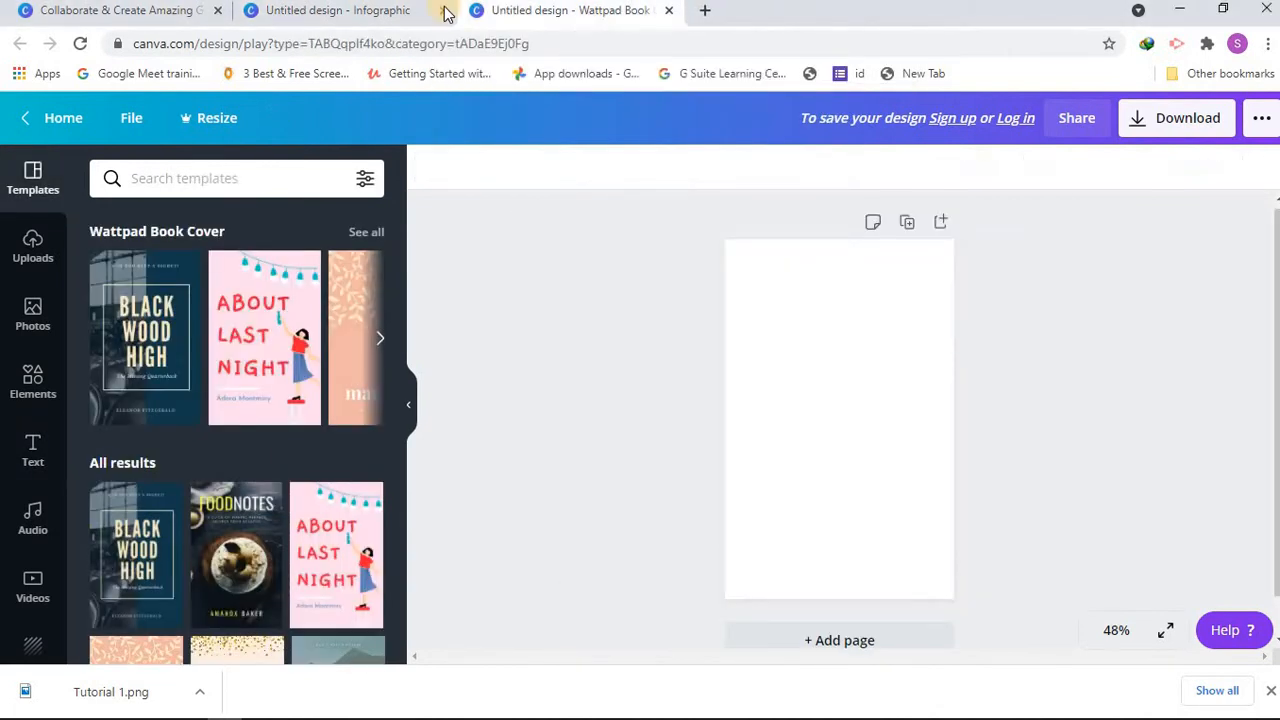
click(443, 10)
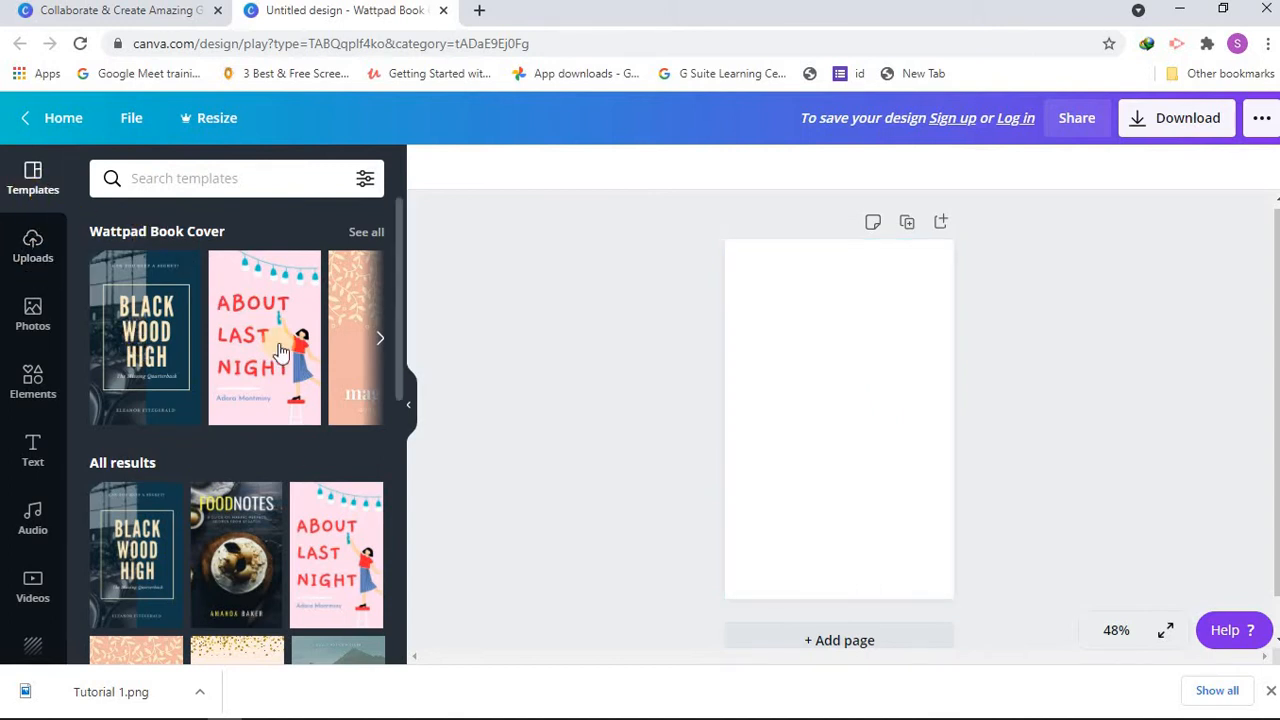
Step: Look through the Wattpad Book Cover templates, the media upload option and the trending stock photos
scroll(398, 392, down, 8)
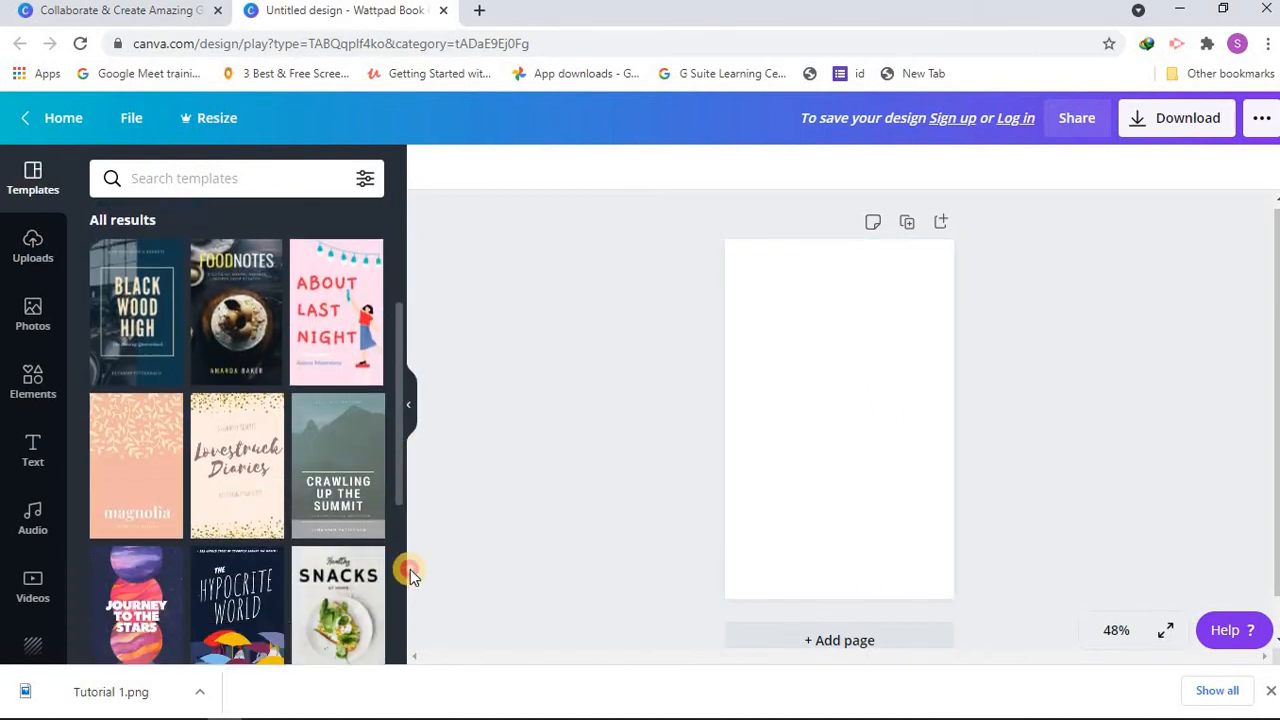
scroll(425, 552, up, 10)
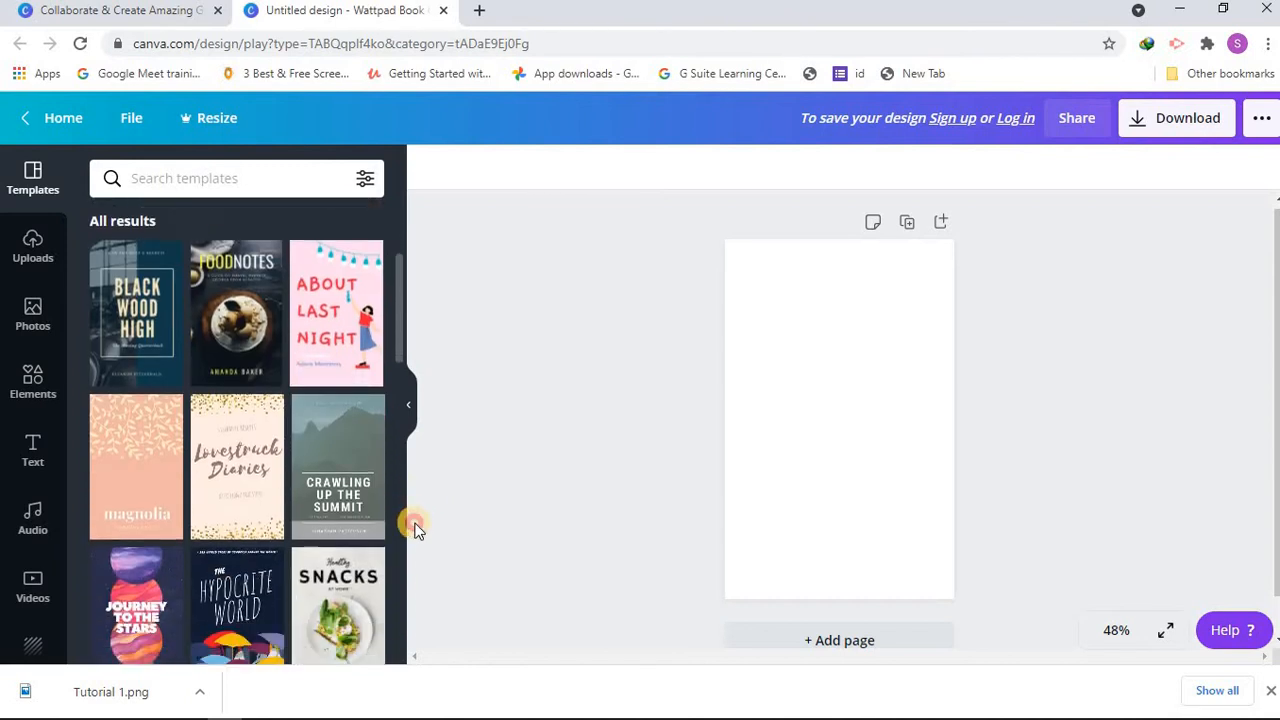
click(31, 252)
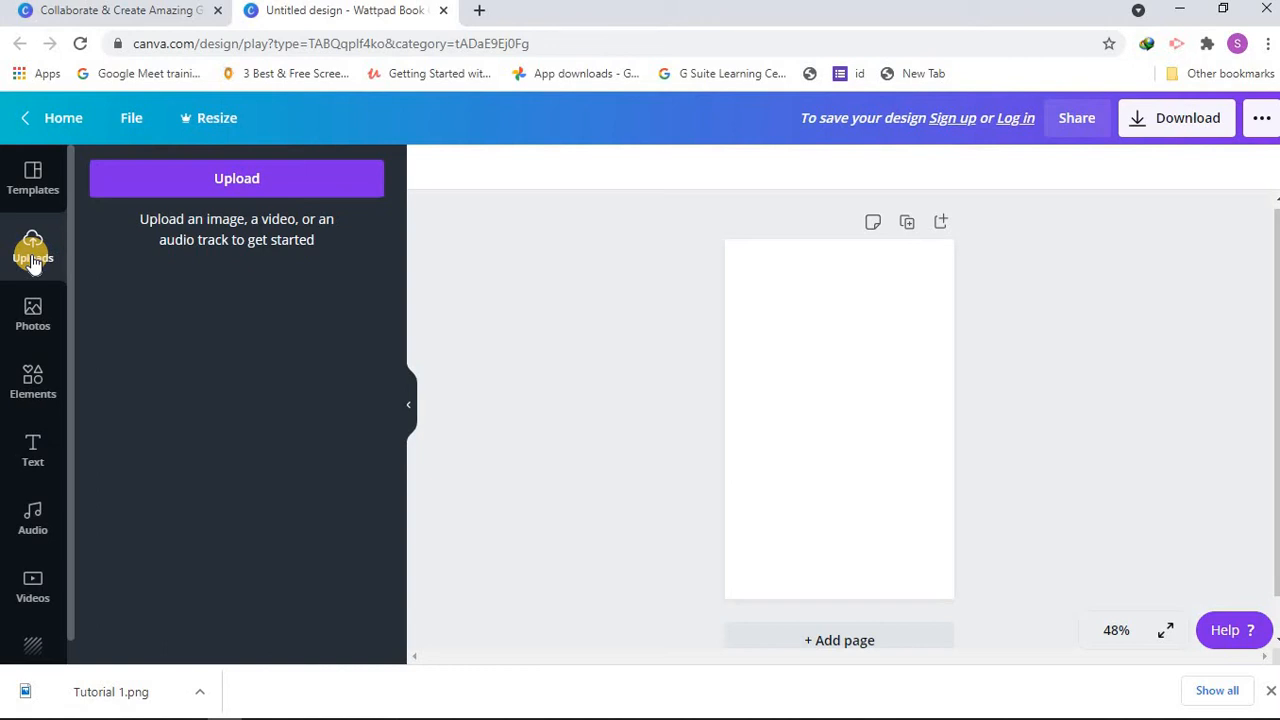
click(226, 185)
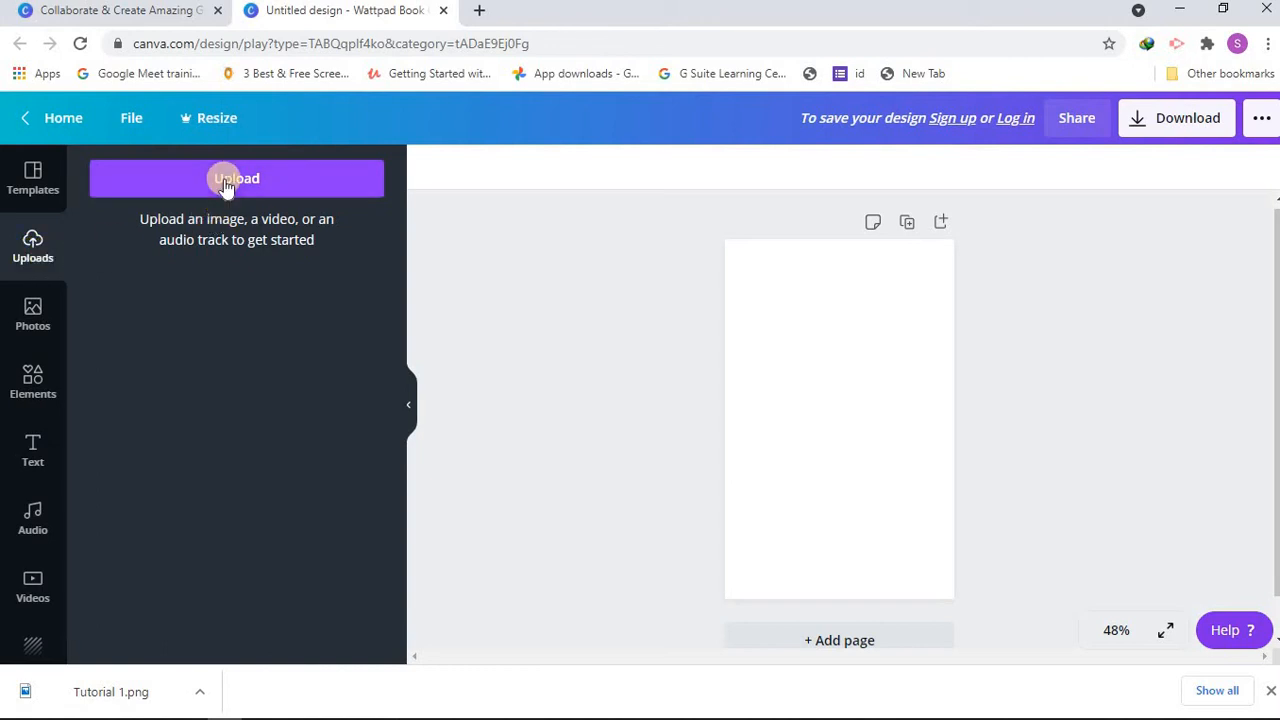
click(31, 330)
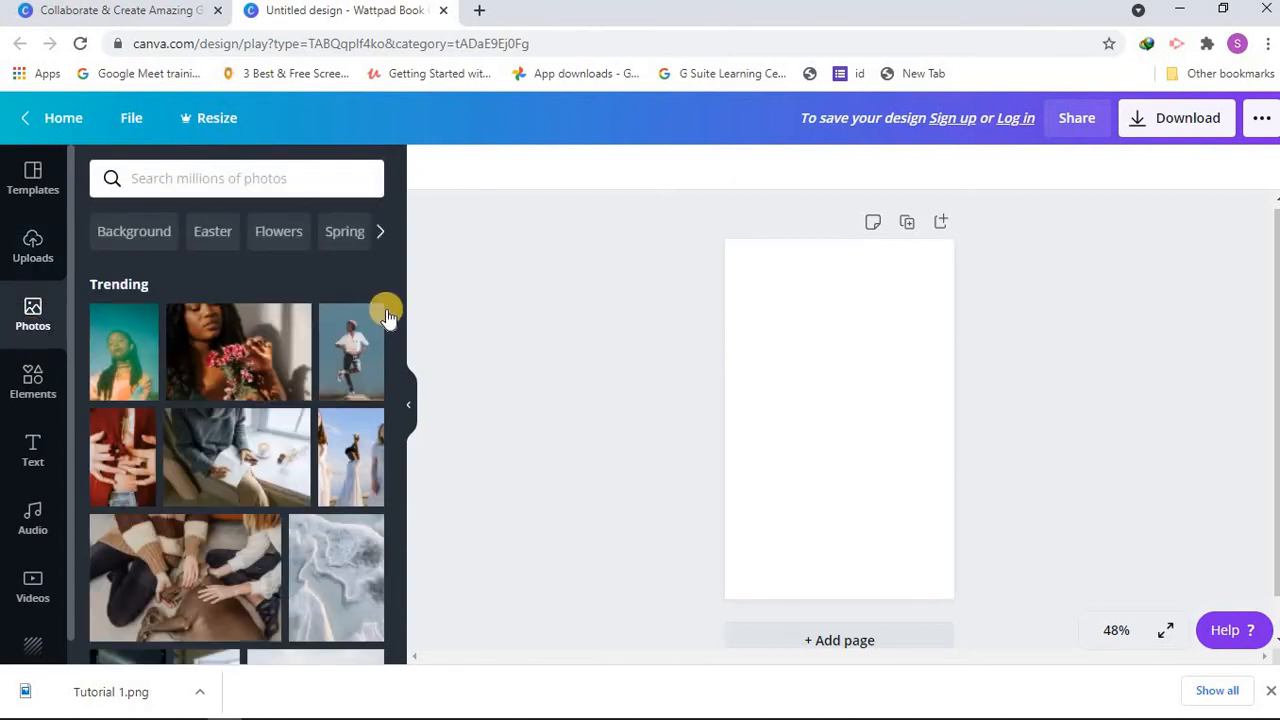
mouse_move(398, 405)
mouse_down()
mouse_move(411, 443)
mouse_move(392, 385)
mouse_up()
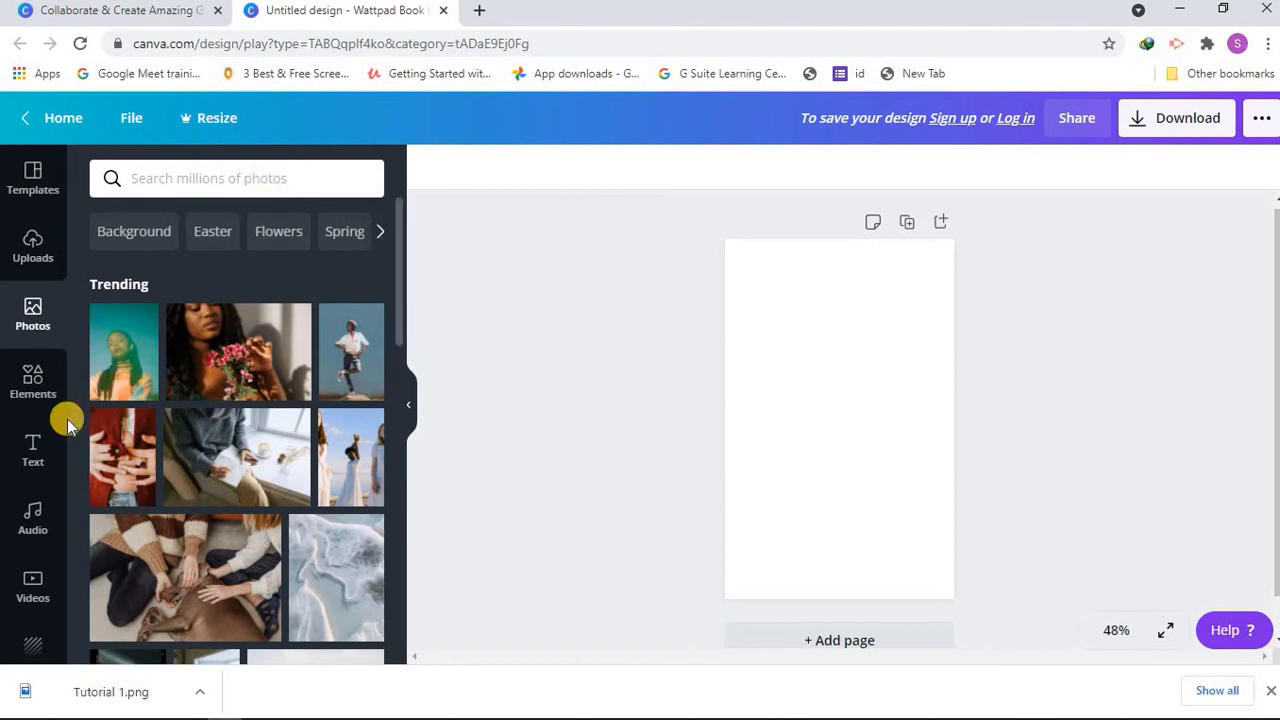
Step: Examine the featured graphics, lines and shapes available in the elements library
click(47, 398)
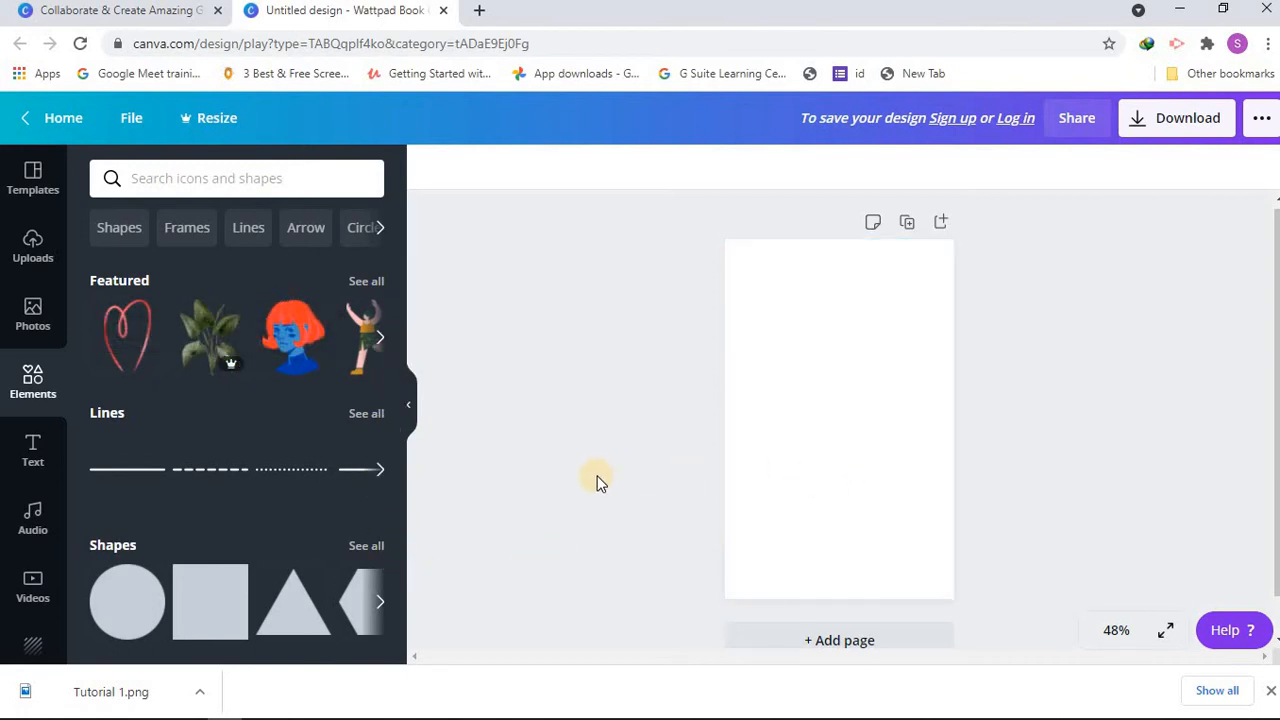
click(39, 452)
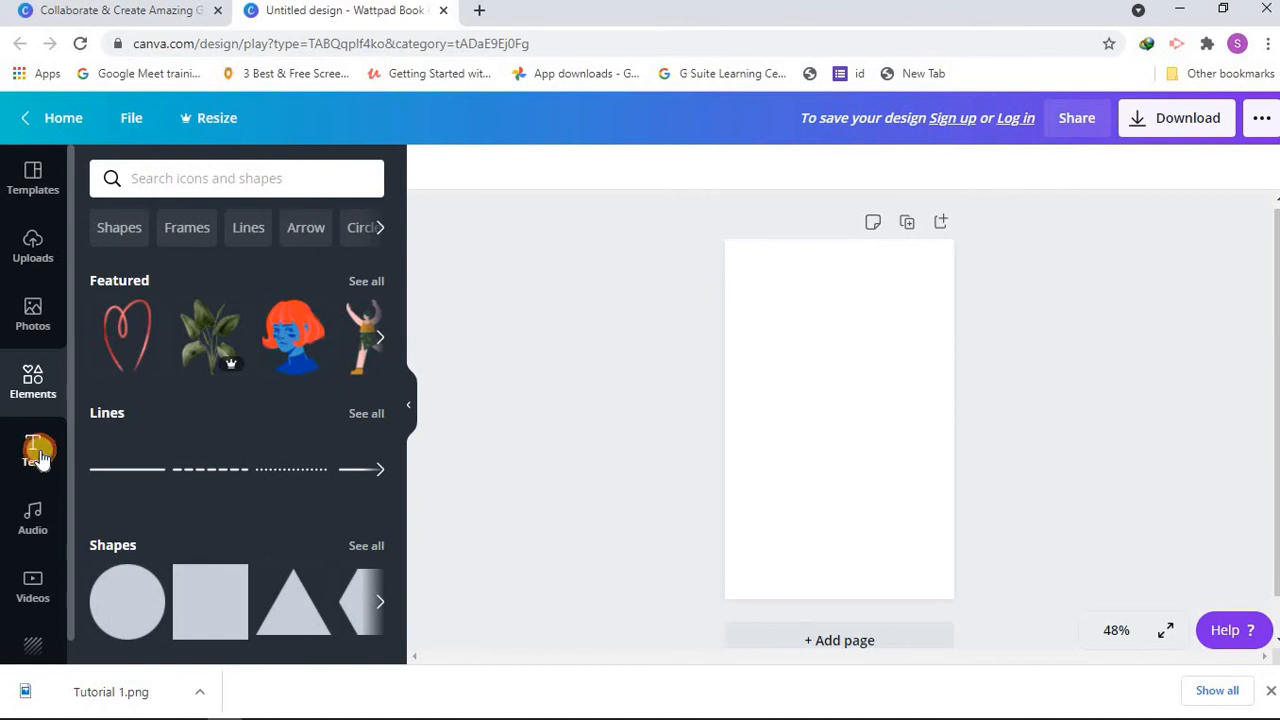
click(28, 390)
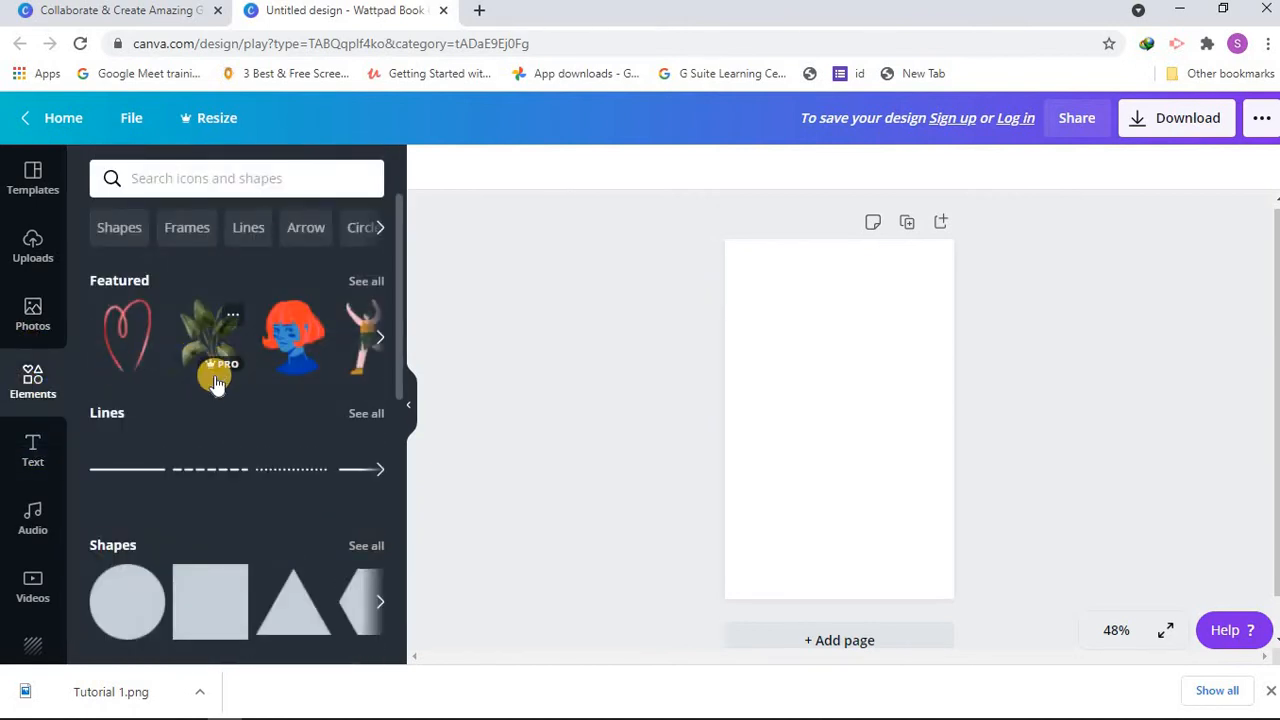
click(35, 462)
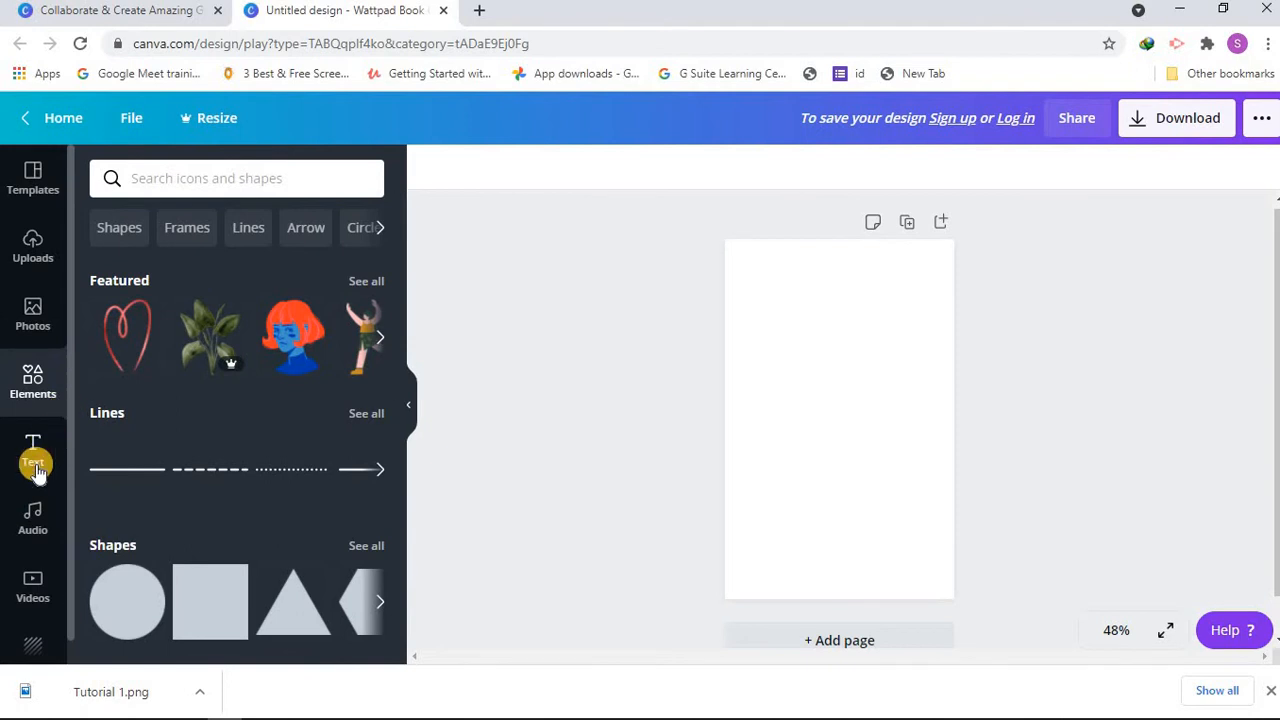
click(15, 385)
click(34, 646)
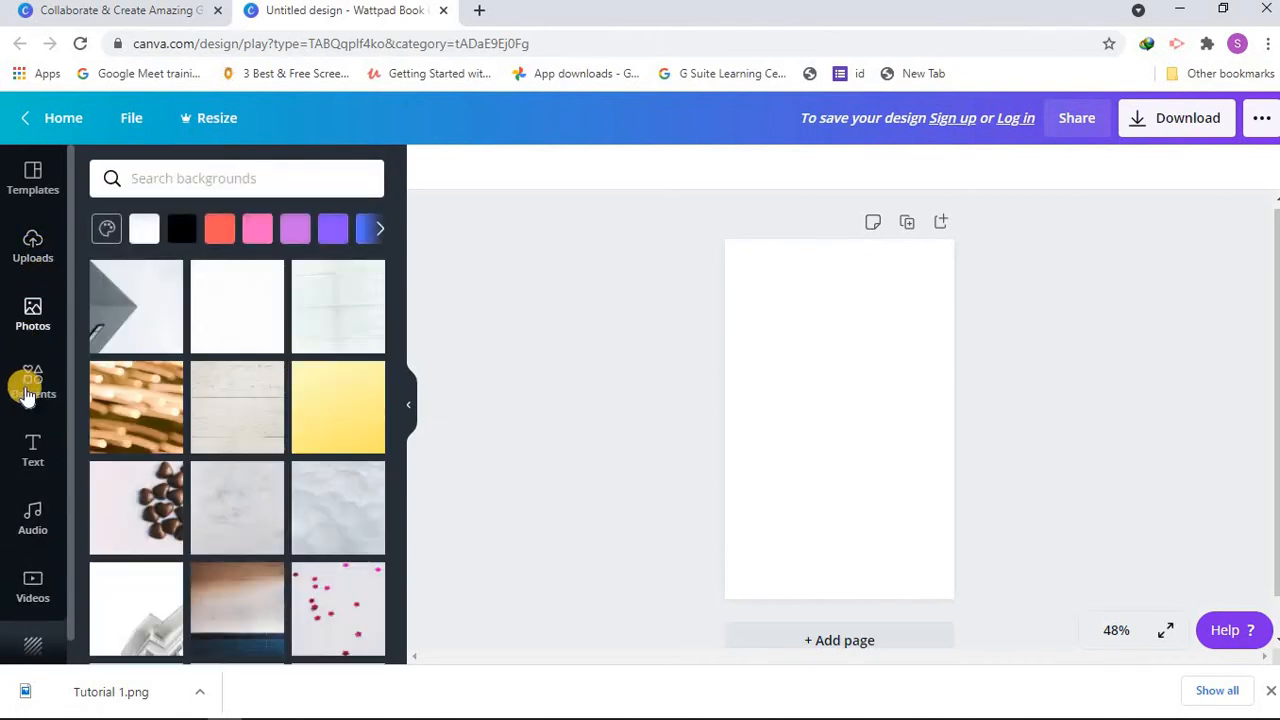
click(30, 390)
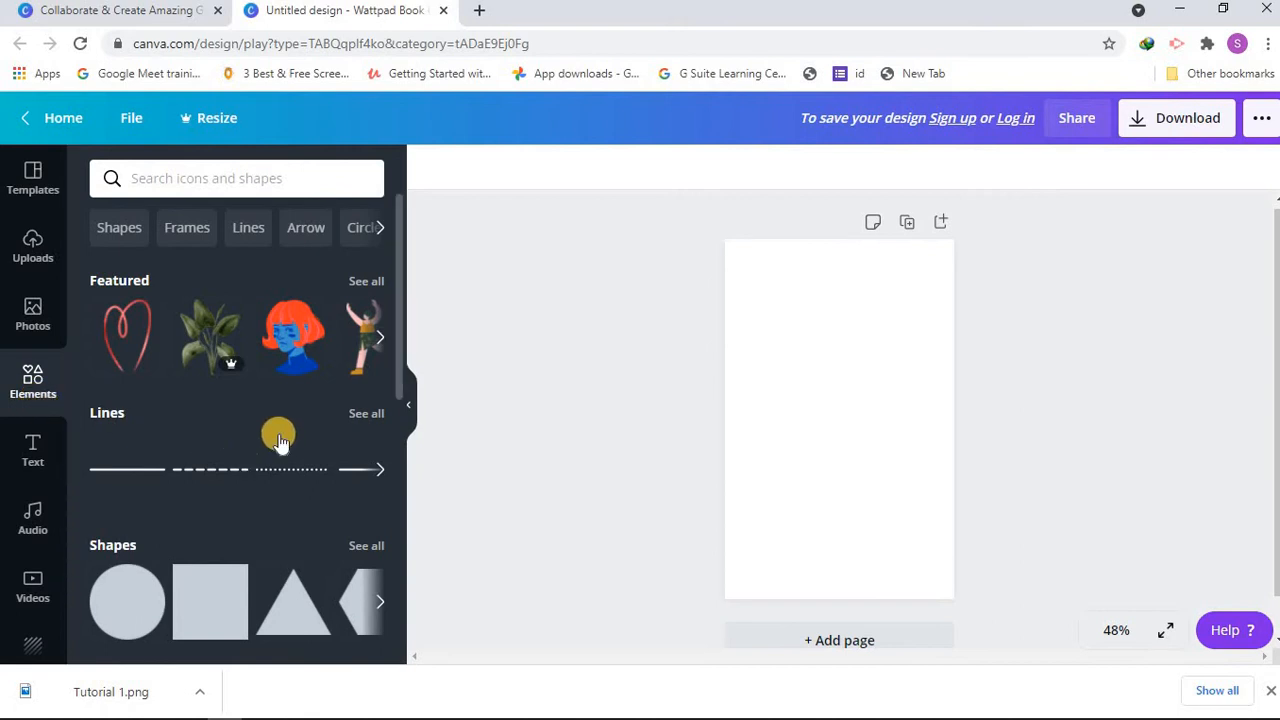
drag(398, 421, 251, 220)
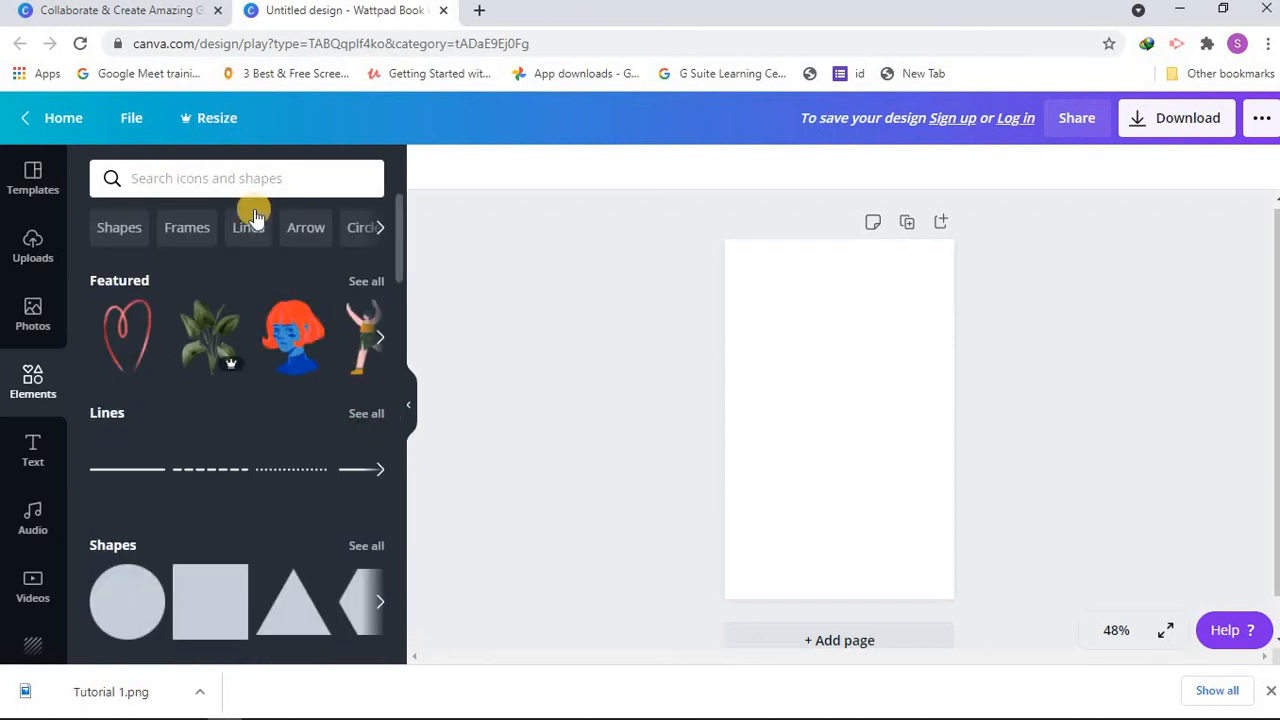
Step: Look through the text styles, the audio tracks and the stock videos available for the design
click(50, 452)
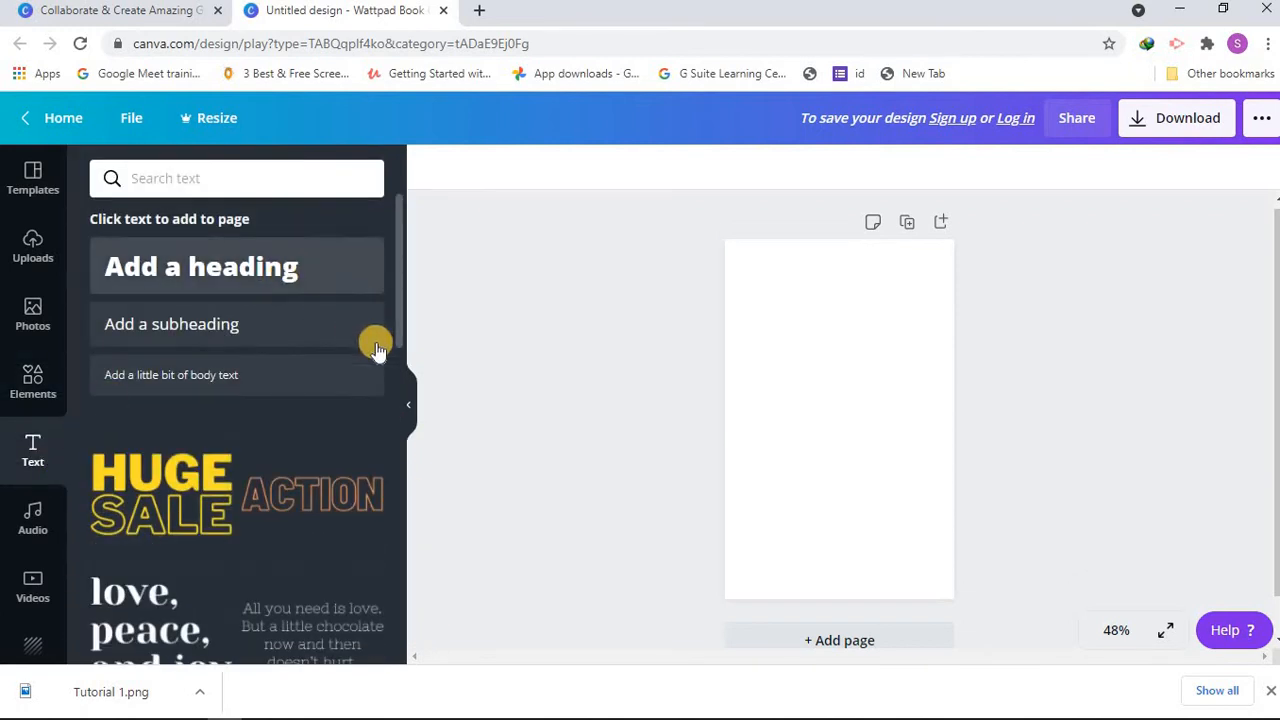
drag(397, 337, 306, 400)
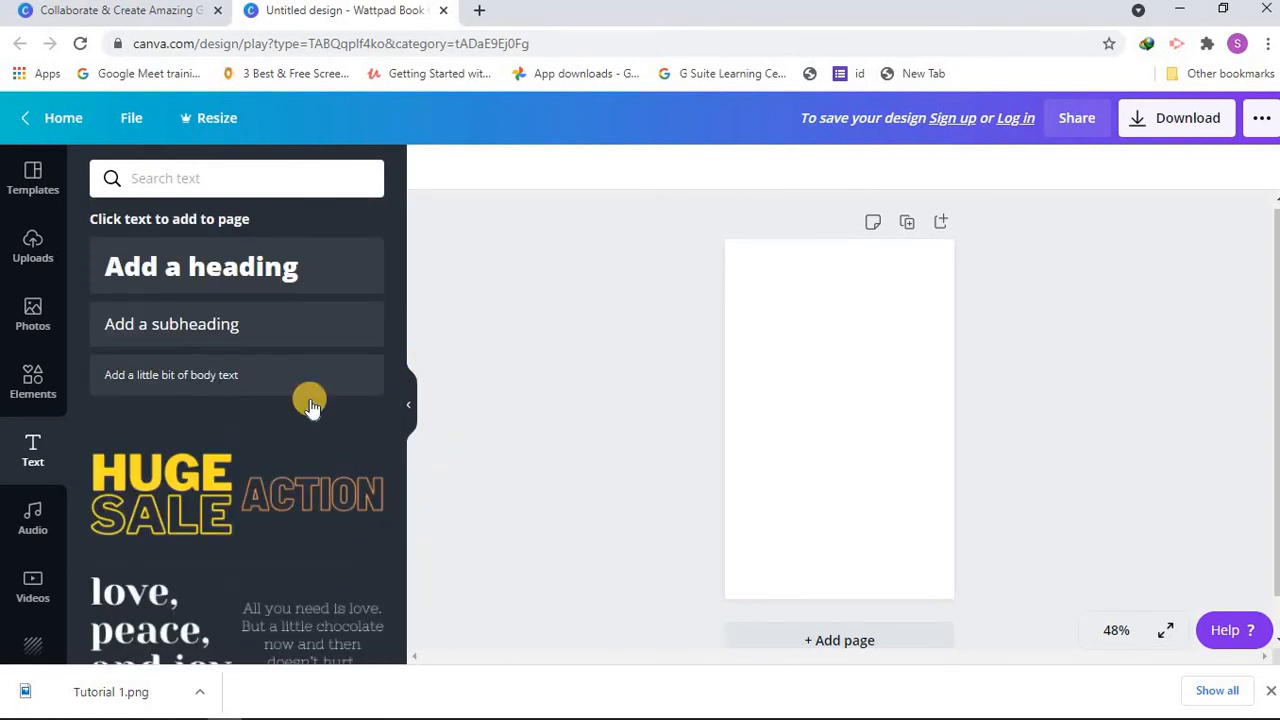
click(37, 514)
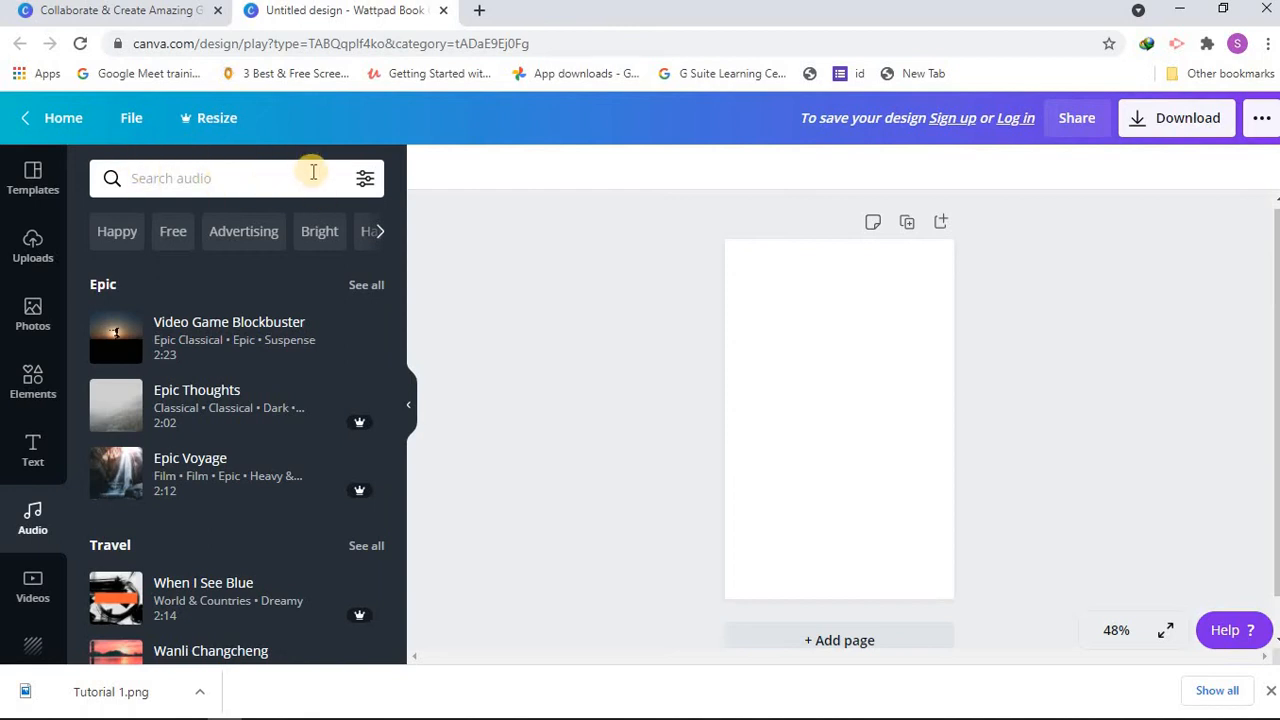
click(31, 625)
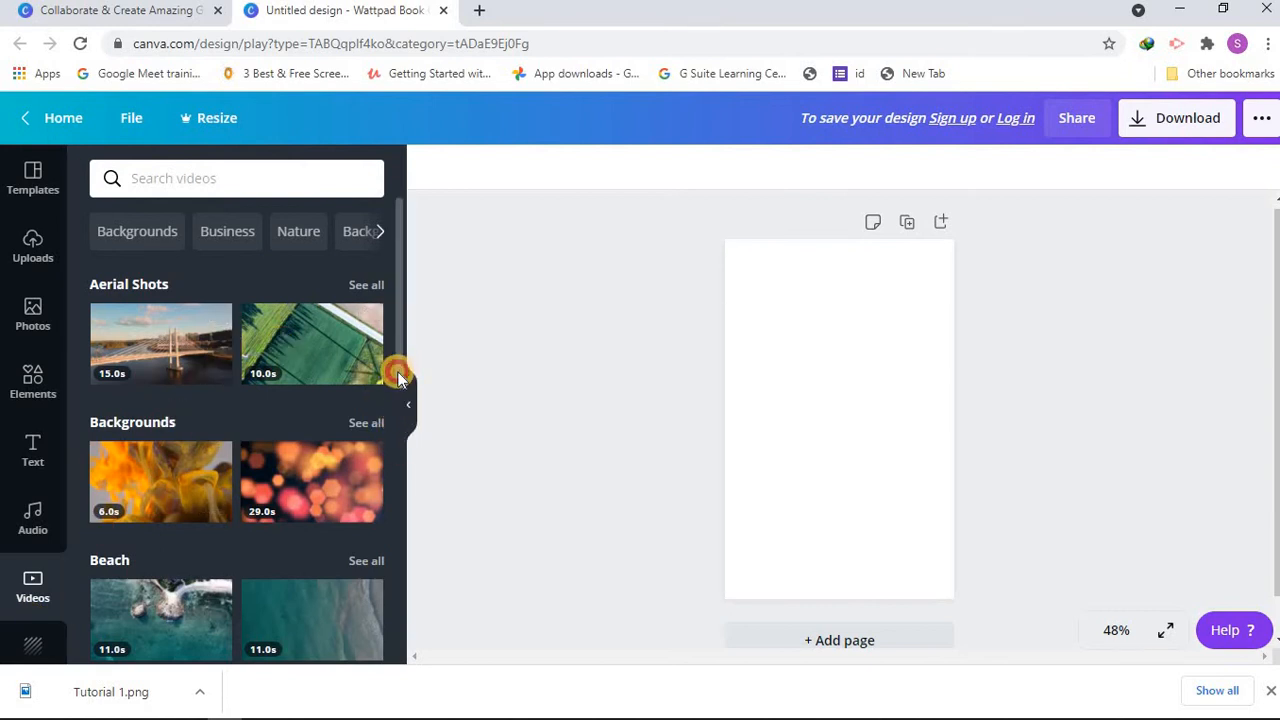
scroll(390, 440, down, 3)
scroll(321, 512, up, 3)
mouse_move(345, 530)
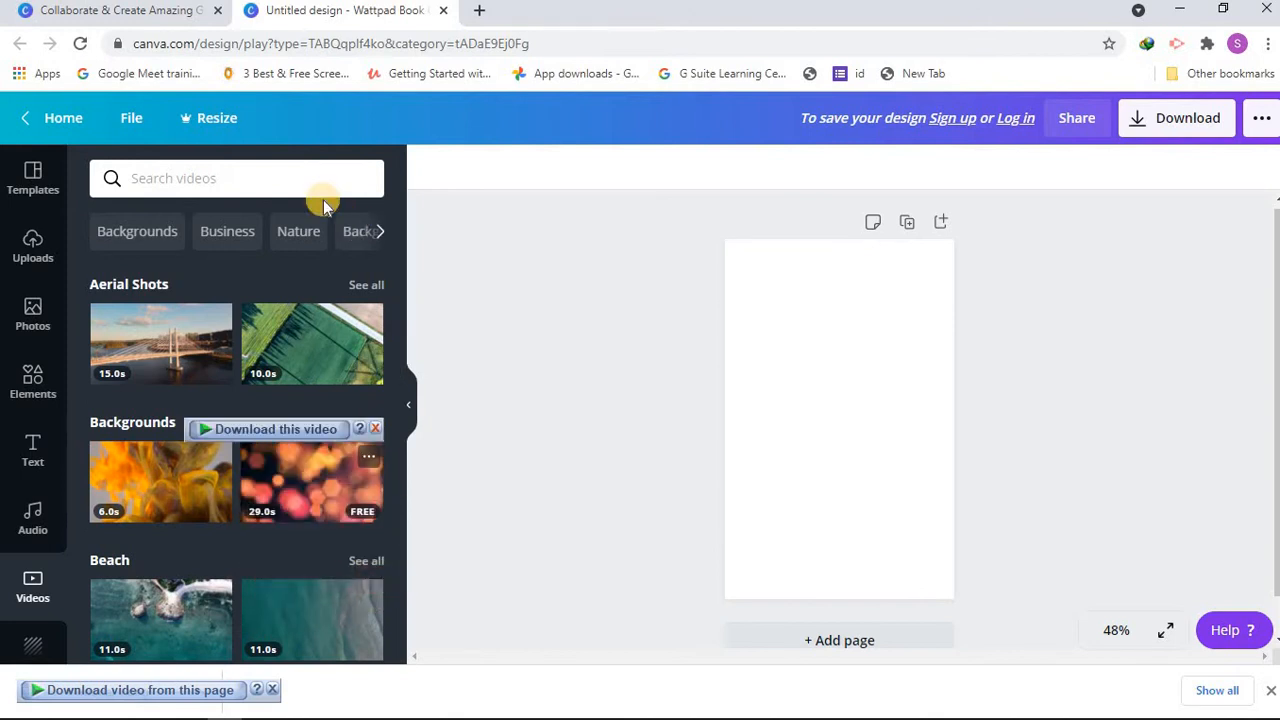
Step: Dismiss the sign-up prompt and look through the available background images and colours
click(36, 645)
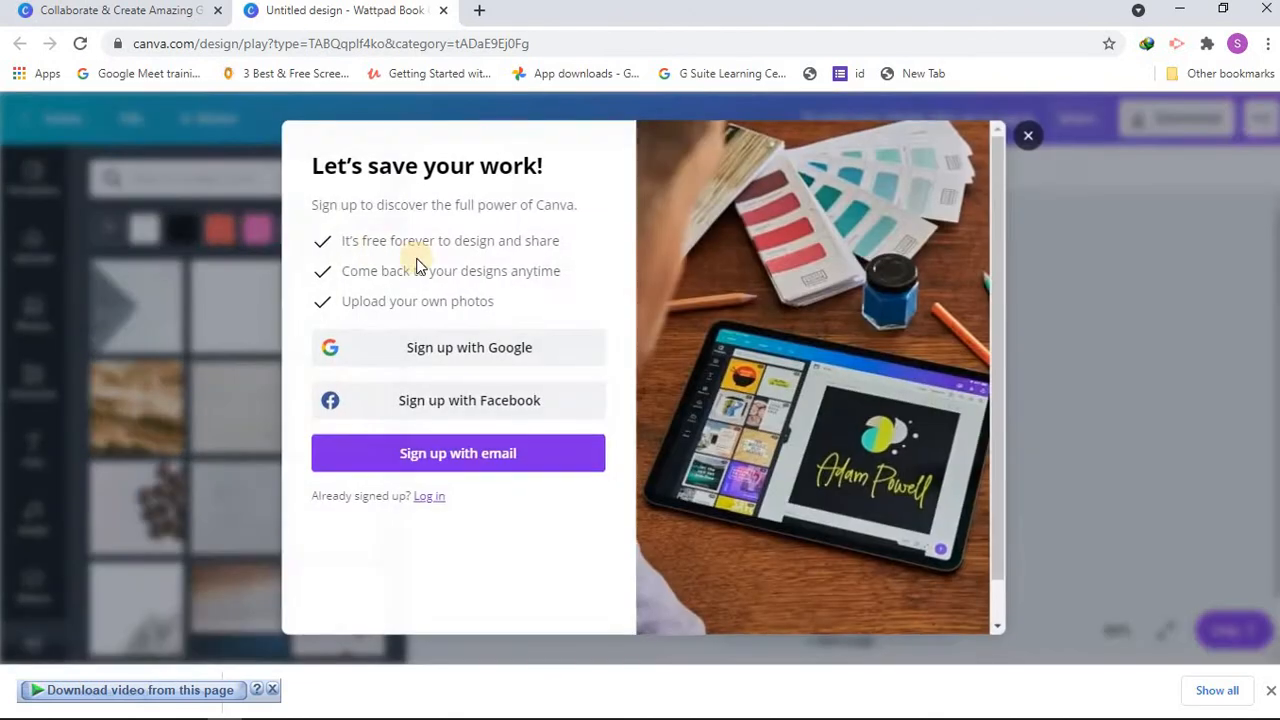
click(1036, 134)
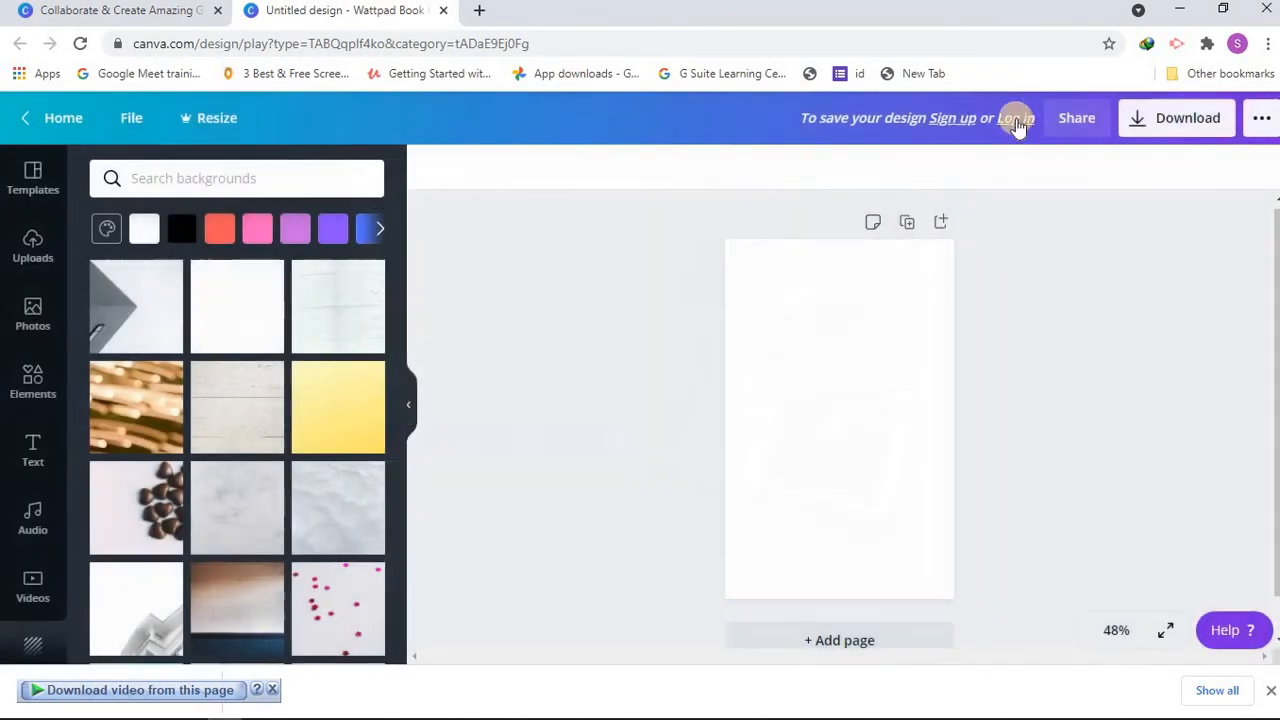
drag(402, 382, 404, 586)
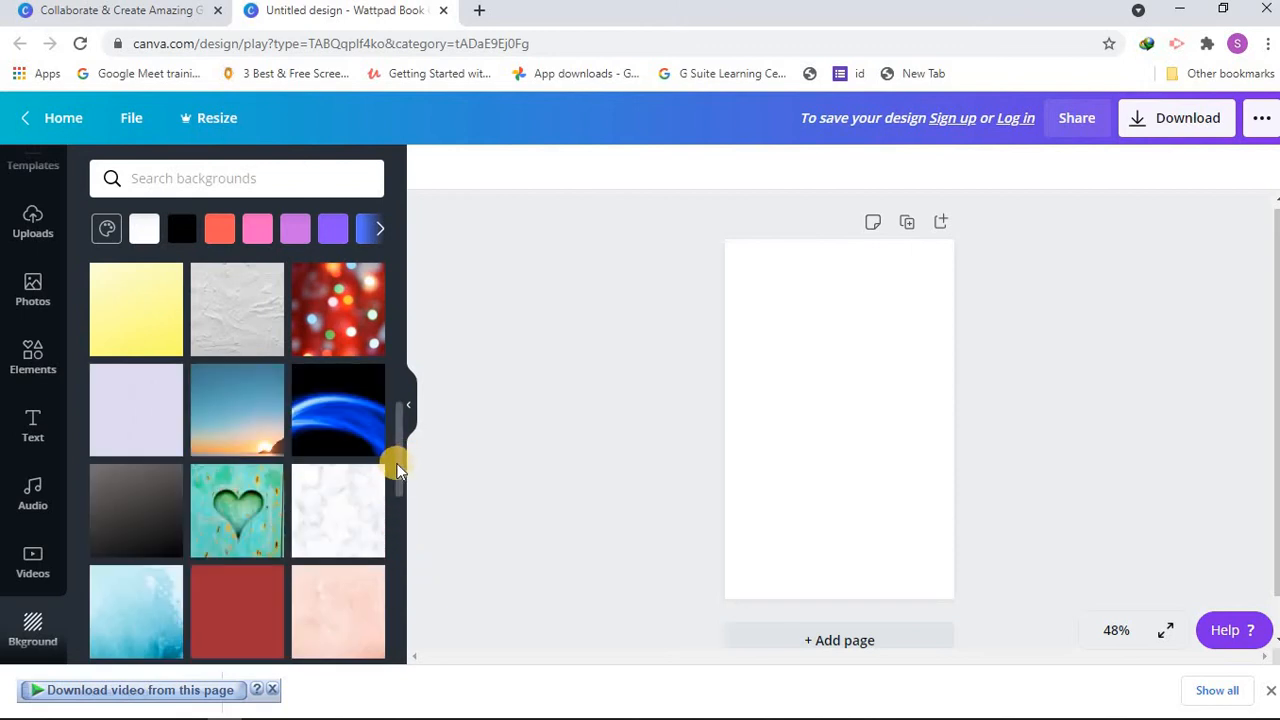
drag(397, 468, 394, 251)
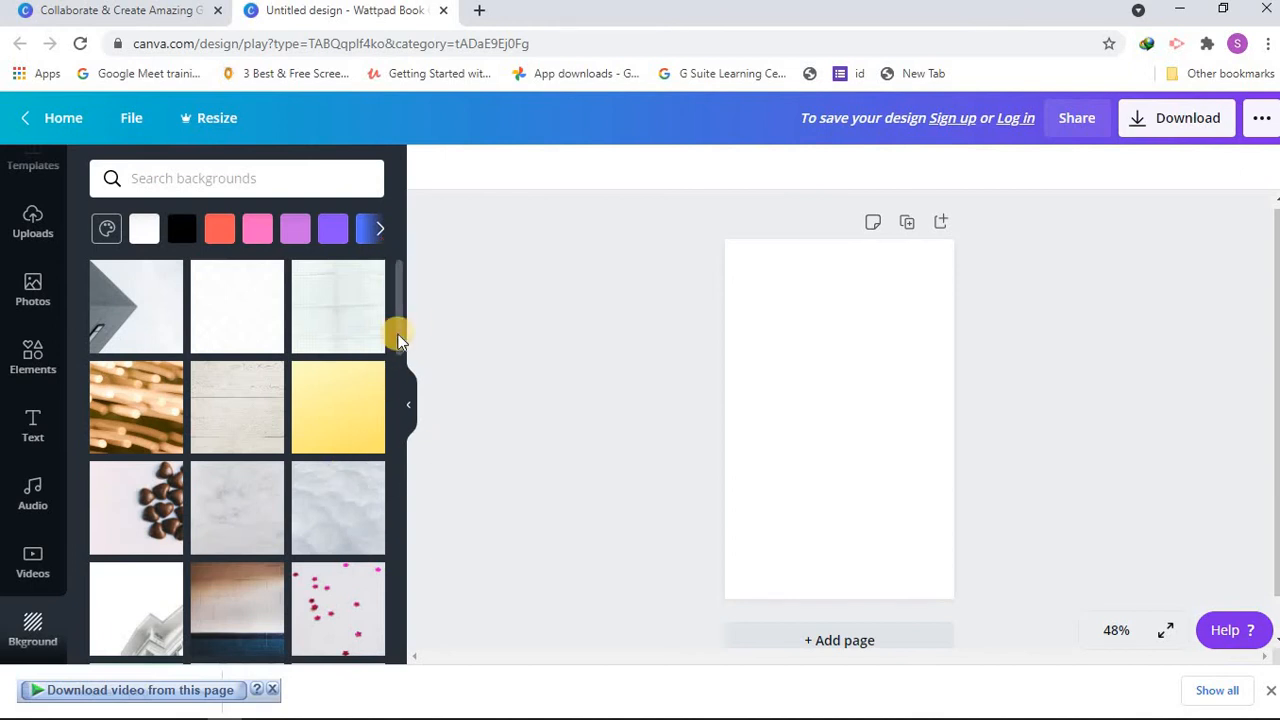
scroll(398, 338, down, 4)
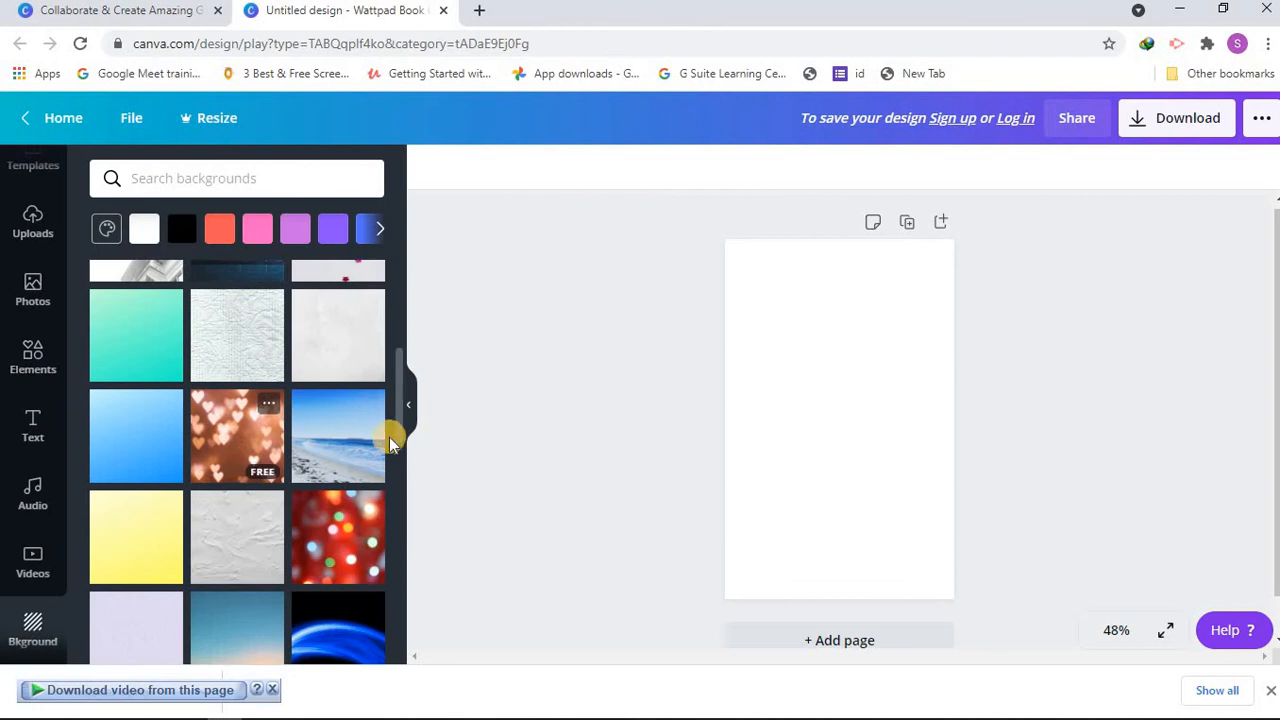
drag(400, 425, 354, 410)
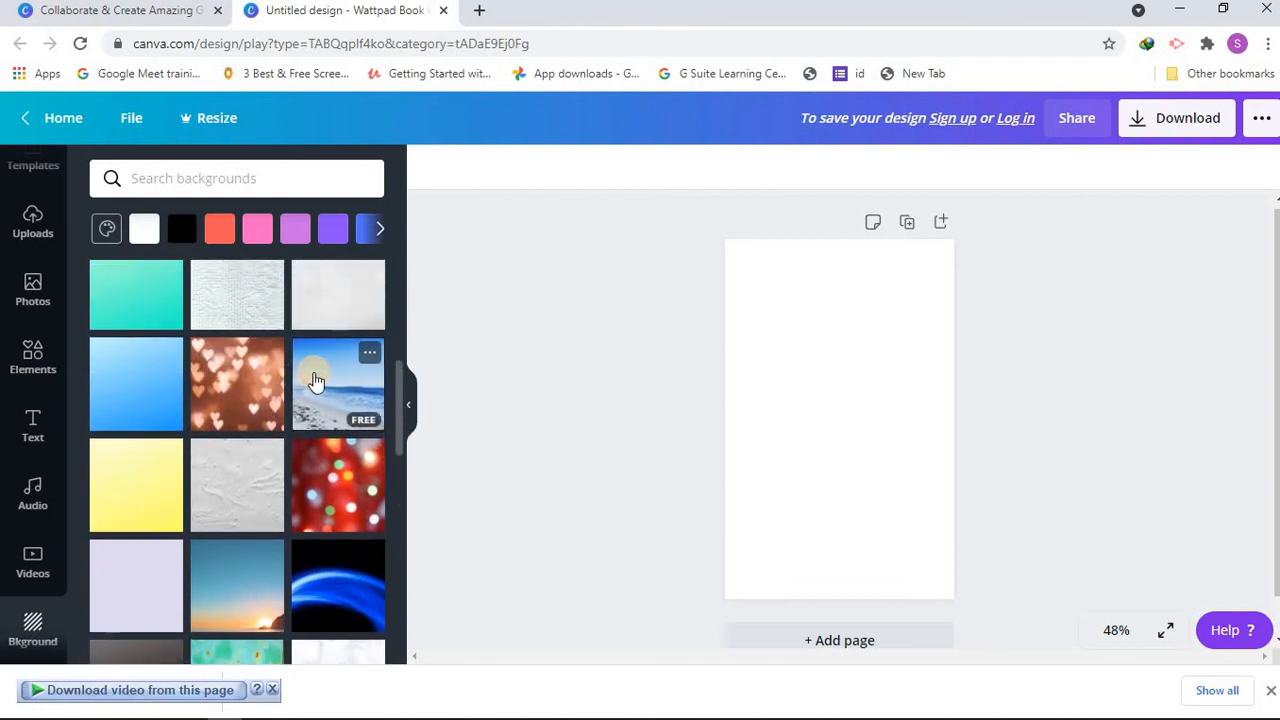
Step: Apply the free photo of a sandy beach with blue sea and sky as the page background
click(314, 381)
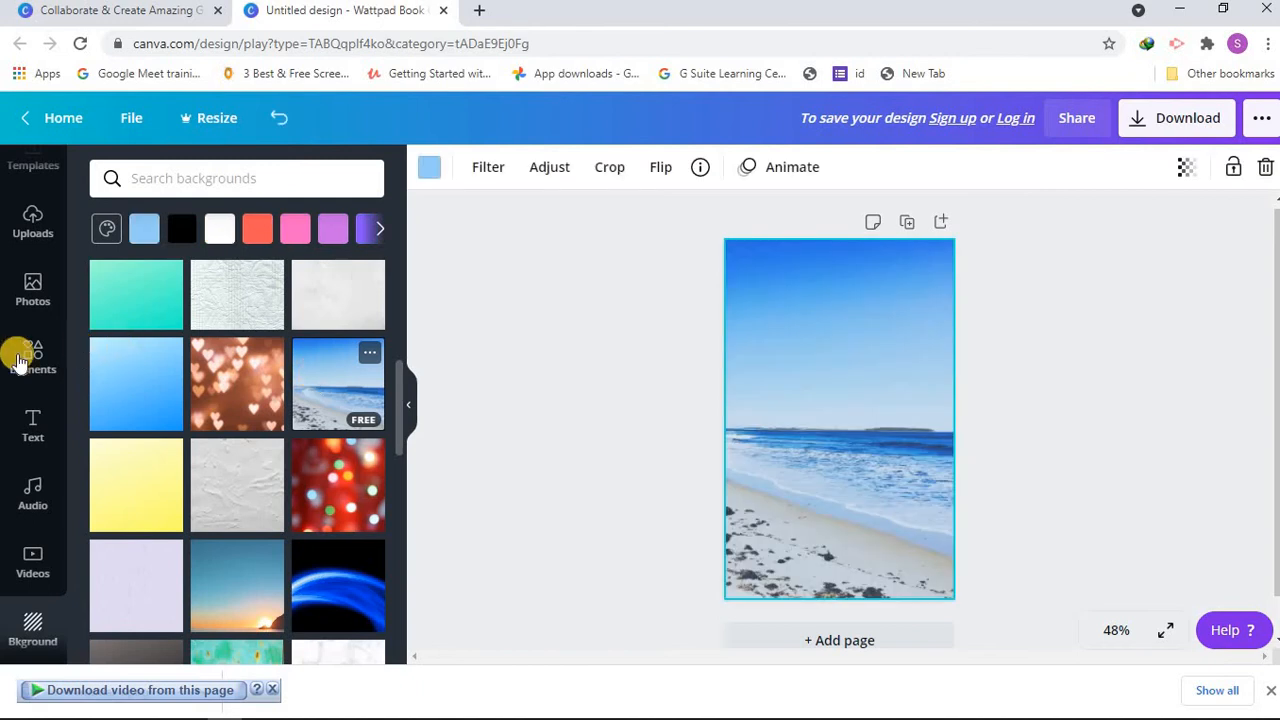
Step: Search the elements for "beach", add the round palm-tree beach graphic, and place it slightly smaller at the upper centre of the cover
click(18, 356)
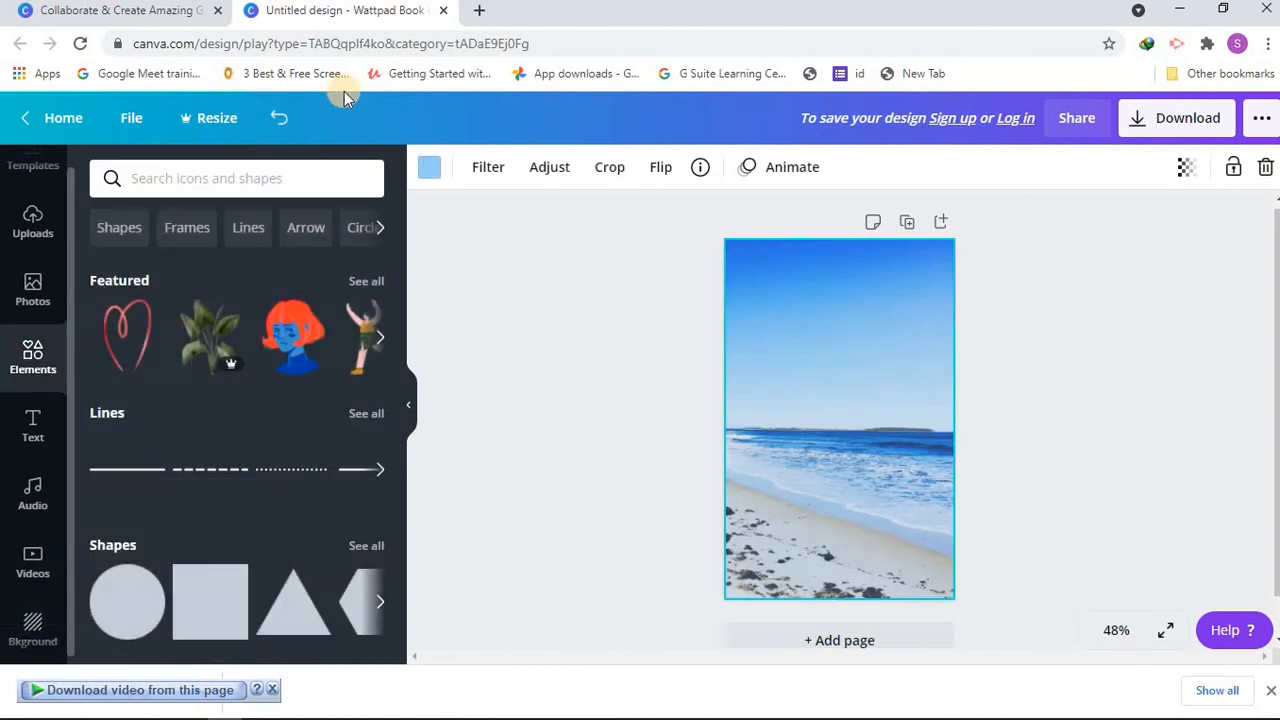
click(298, 177)
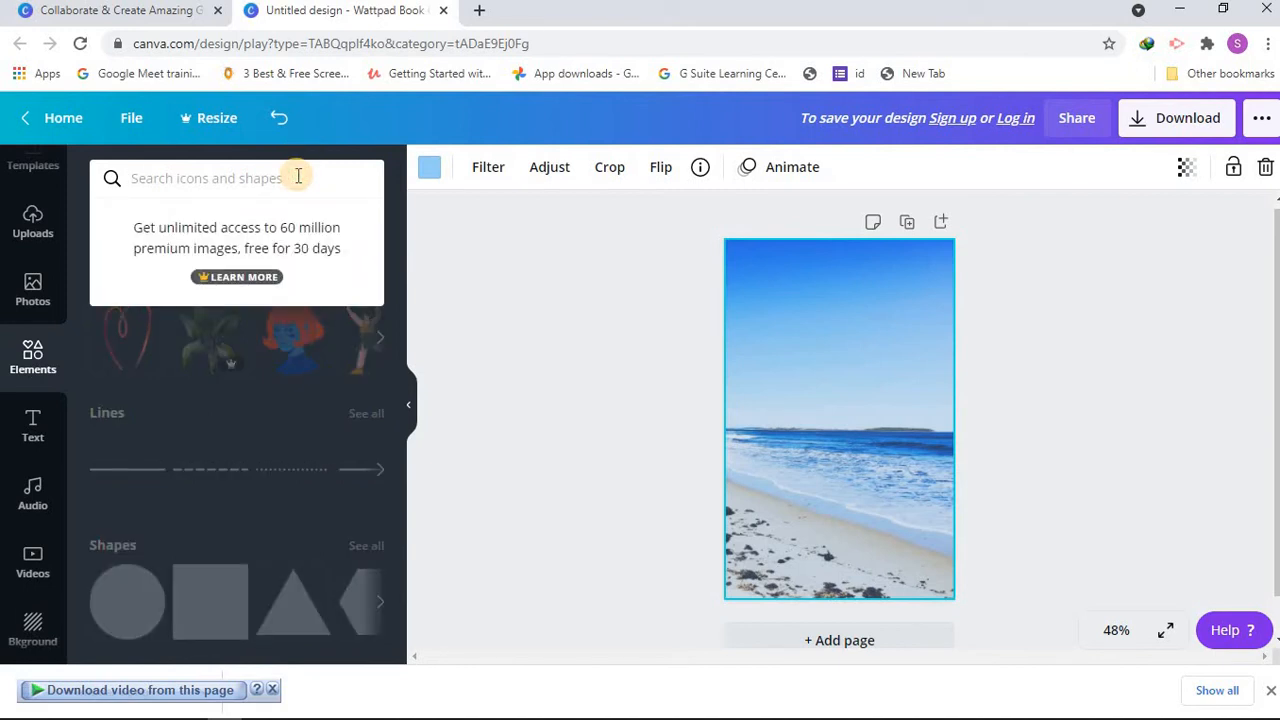
text(beach)
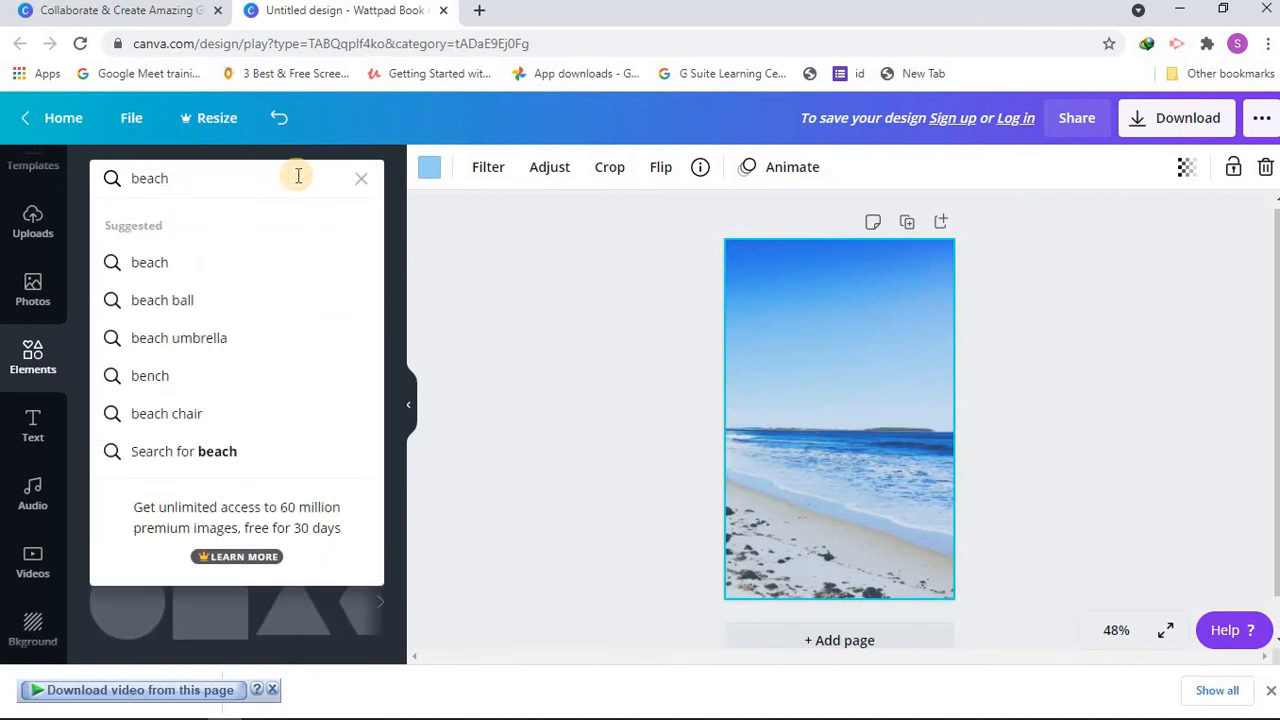
key(Return)
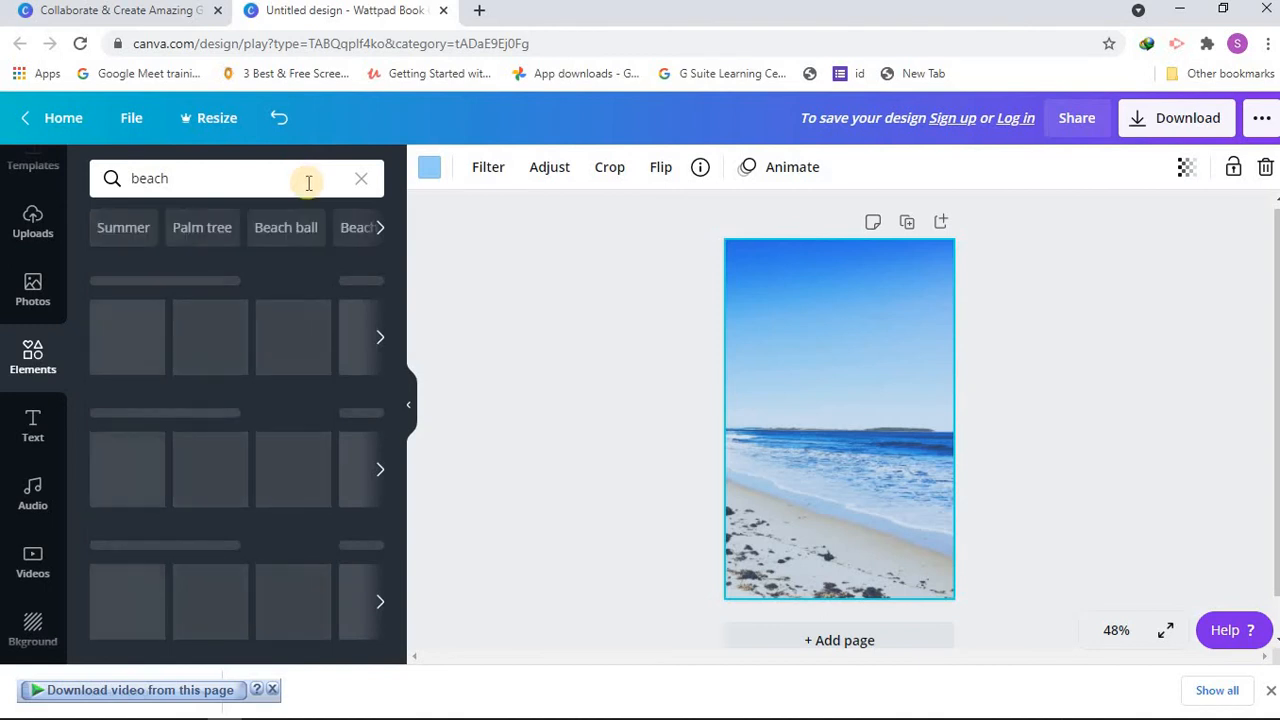
click(148, 335)
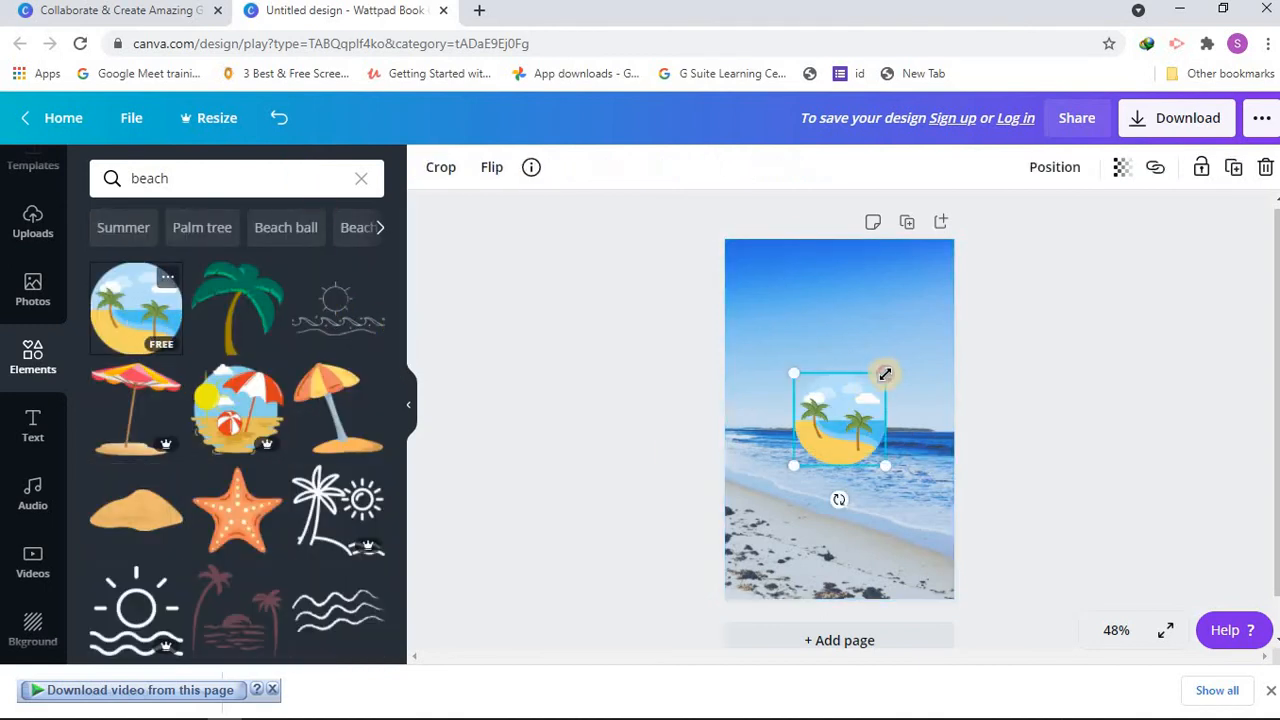
drag(885, 373, 851, 296)
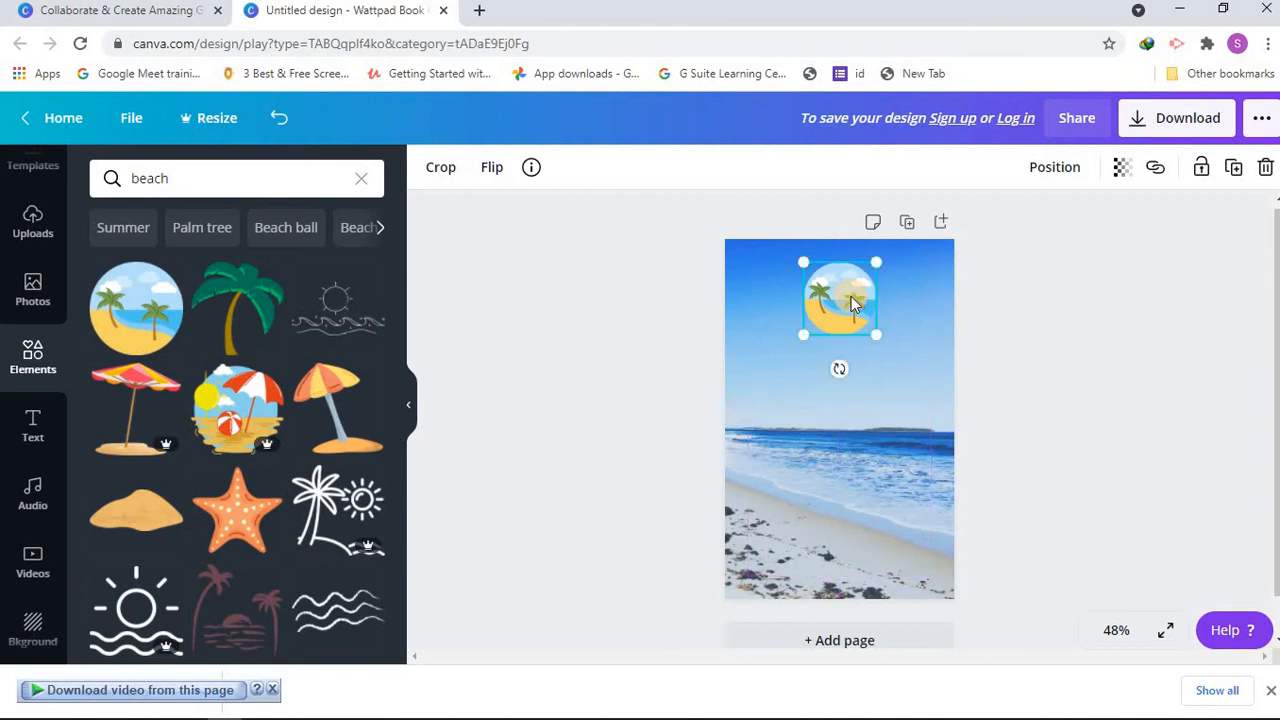
Step: Add a heading reading "The sea" and position it just below the round beach graphic
click(30, 424)
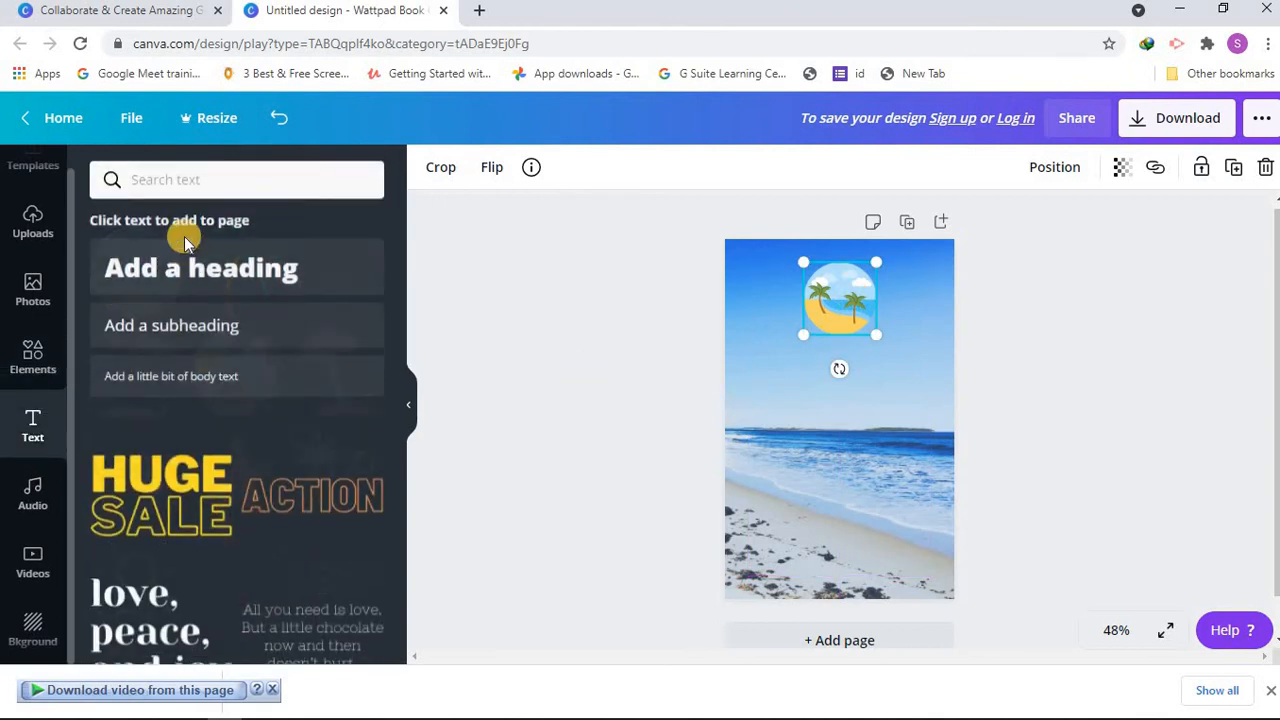
click(189, 259)
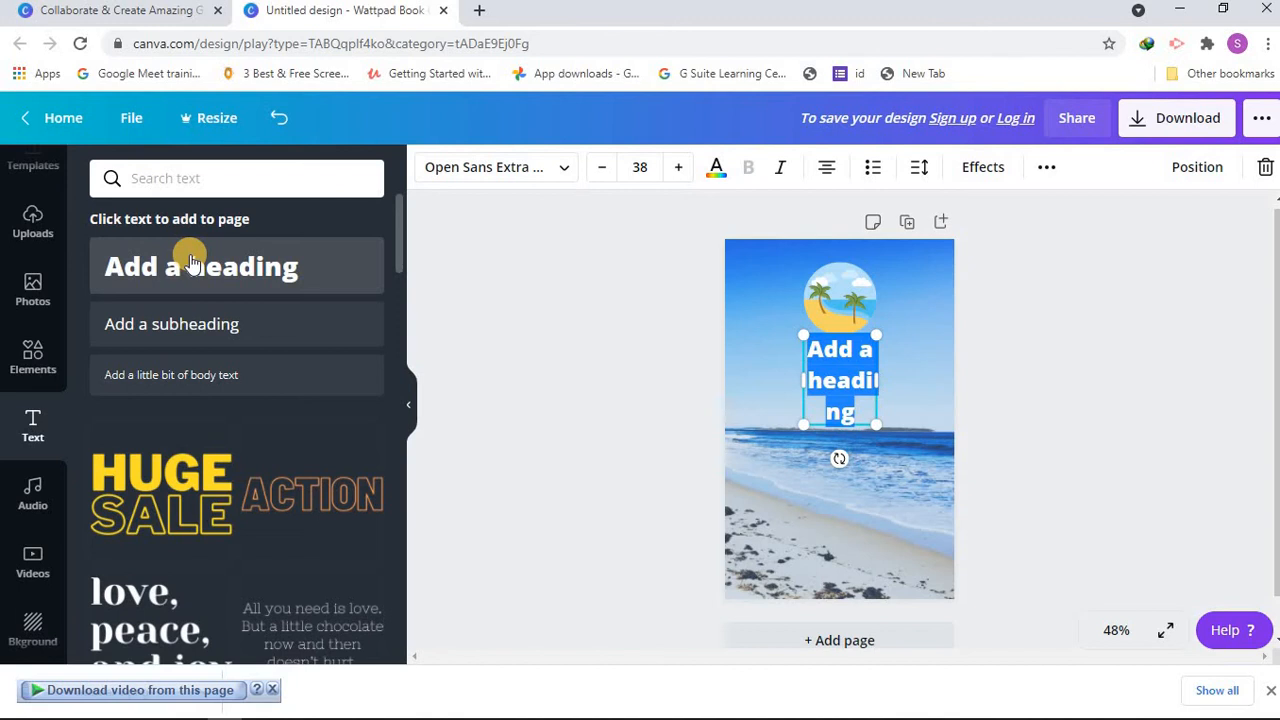
key(BackSpace)
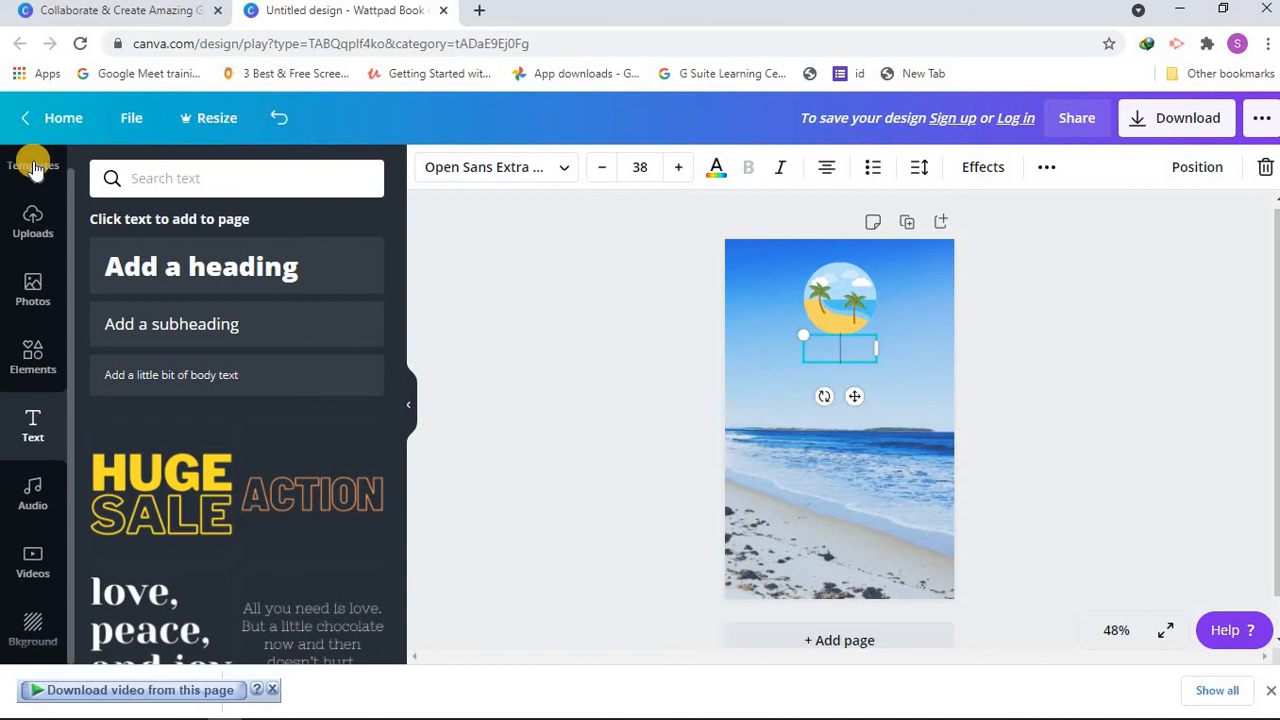
text(The sea)
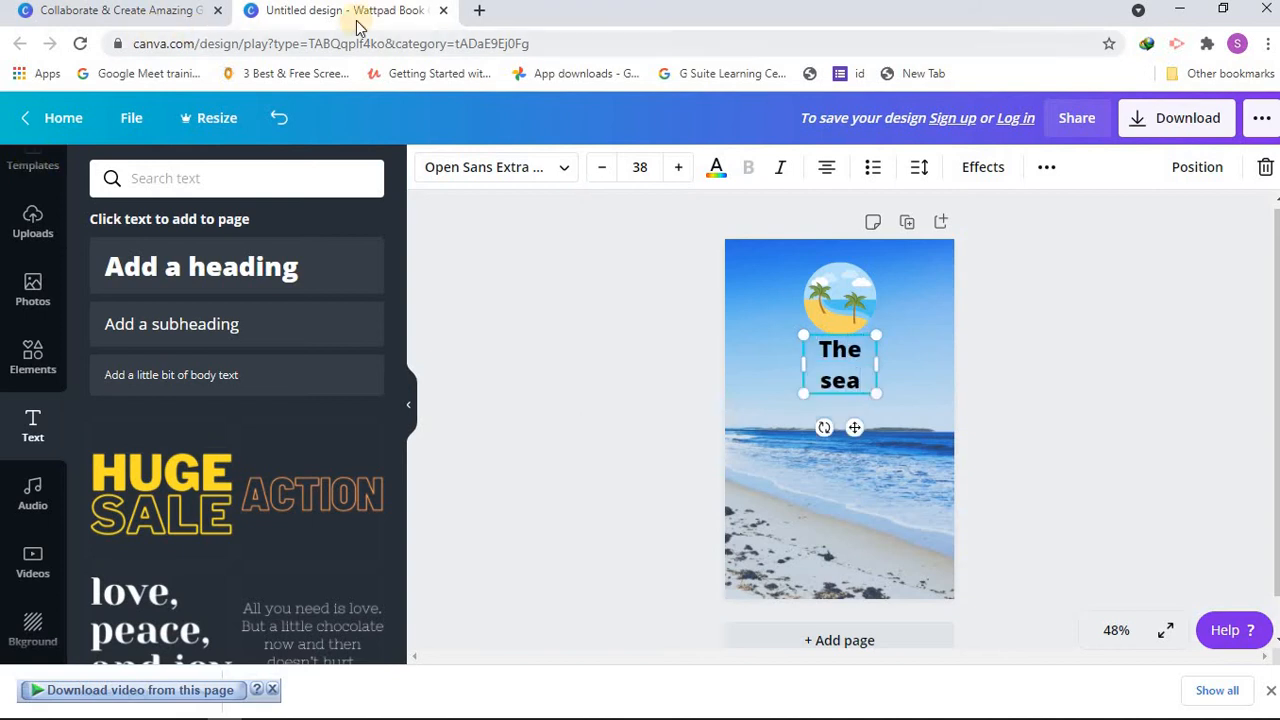
key(BackSpace)
key(BackSpace)
key(BackSpace)
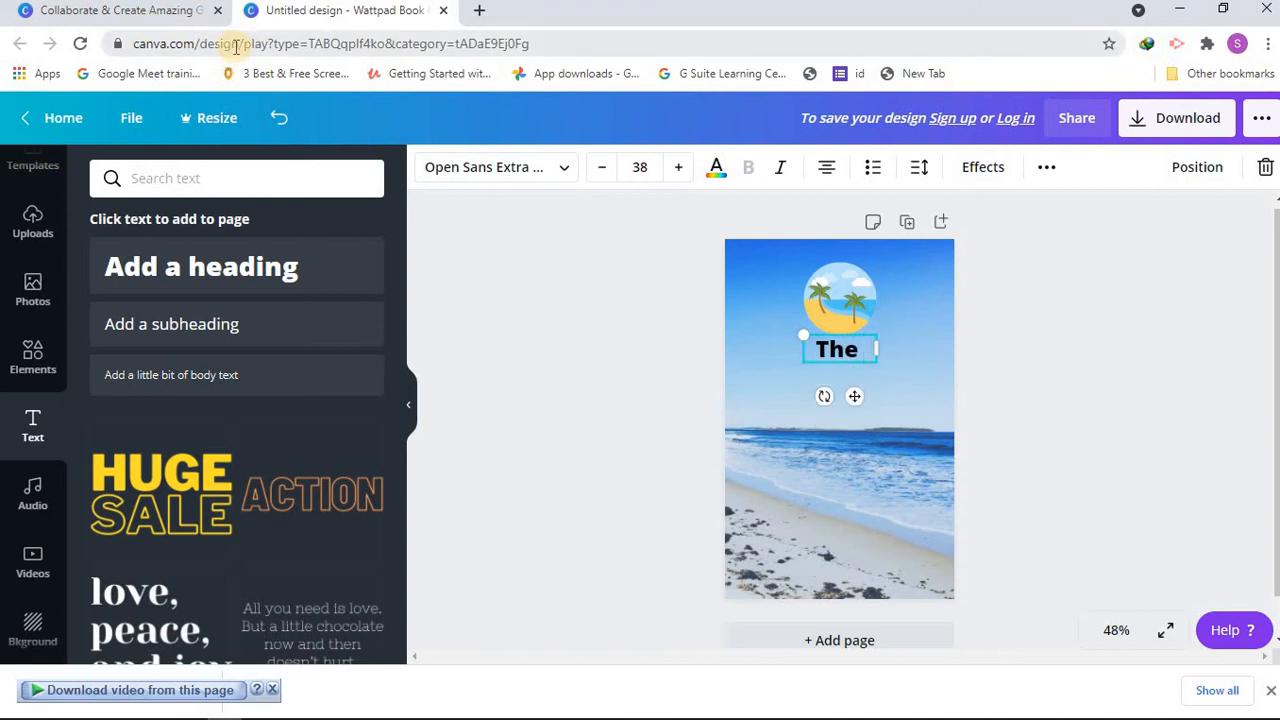
text(sea)
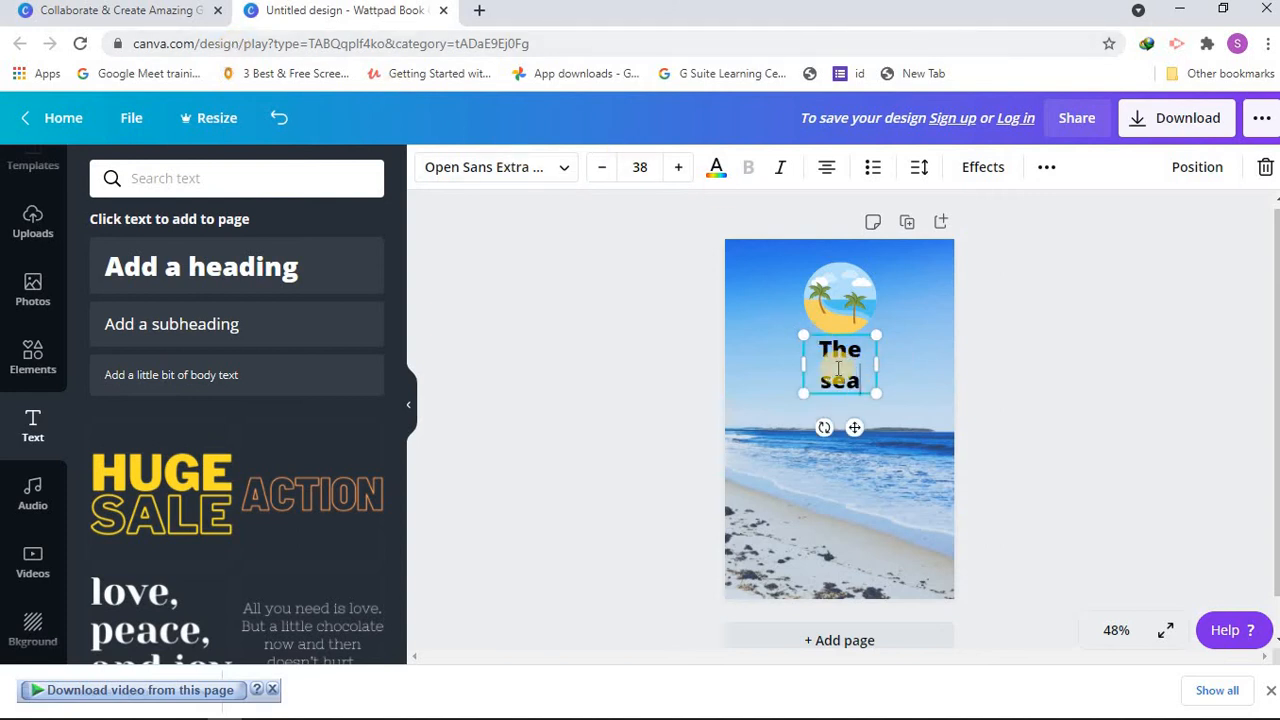
drag(859, 430, 853, 405)
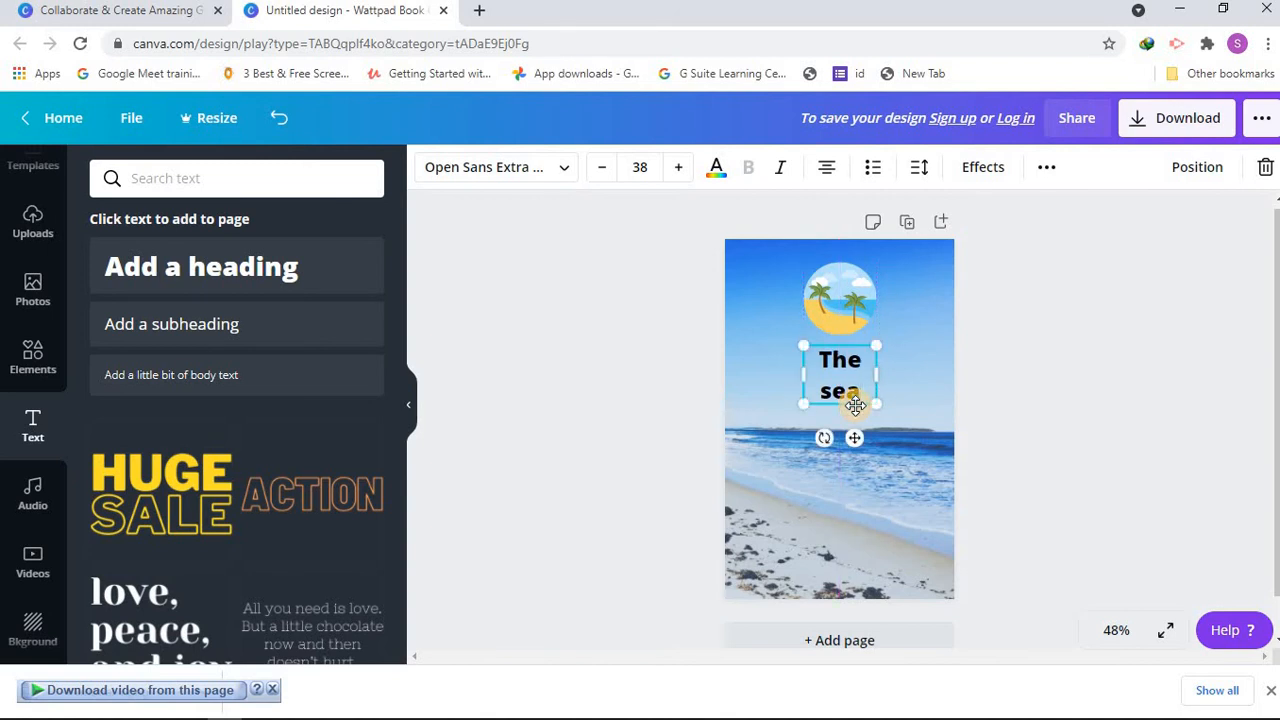
click(906, 510)
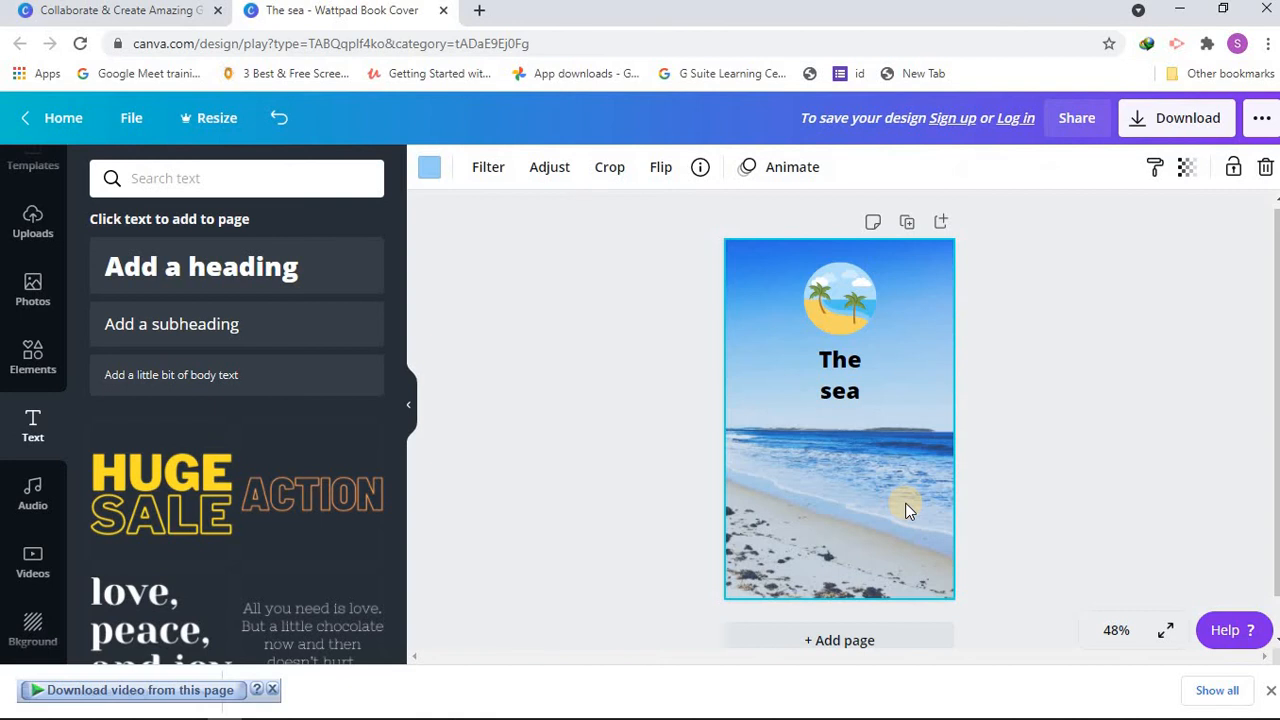
click(834, 406)
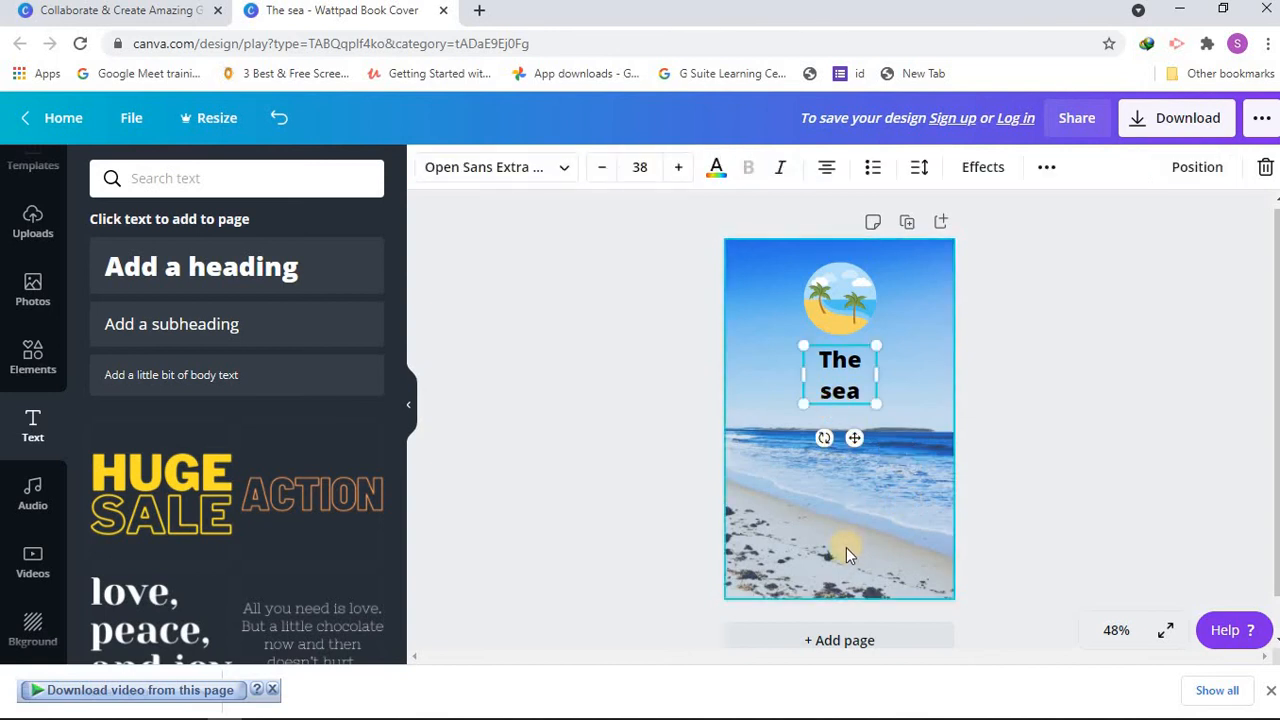
click(837, 434)
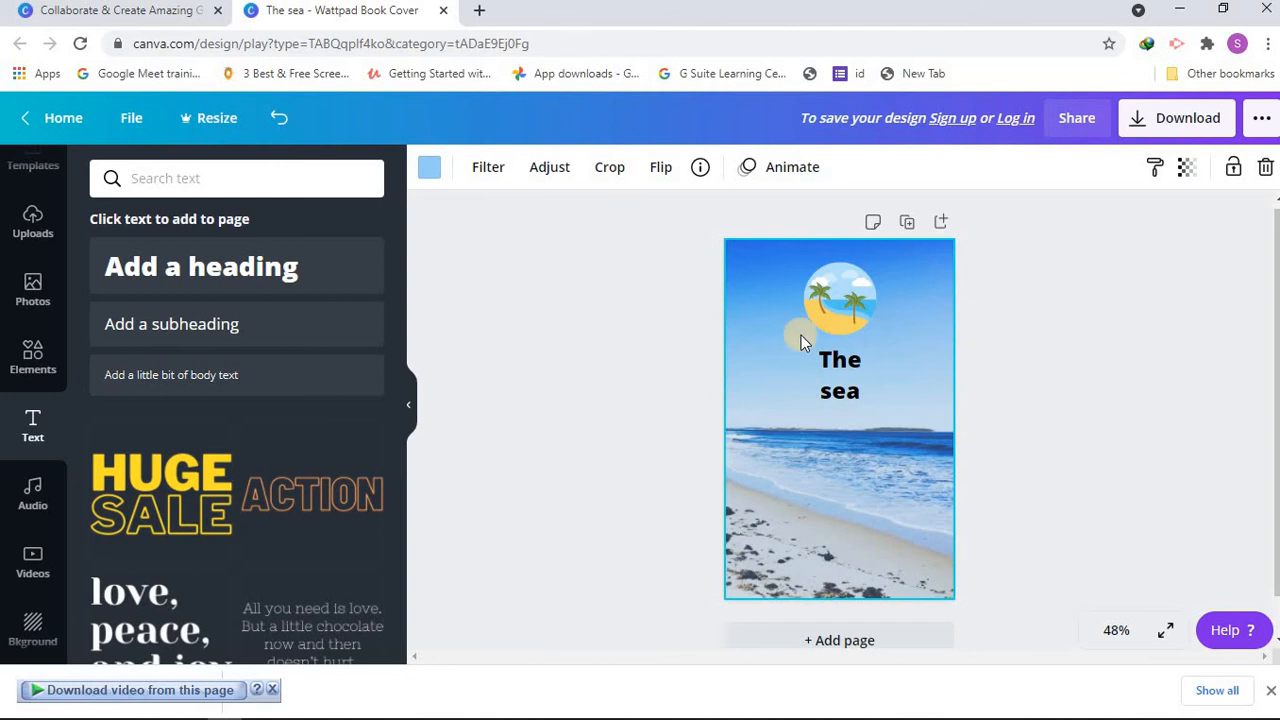
click(826, 374)
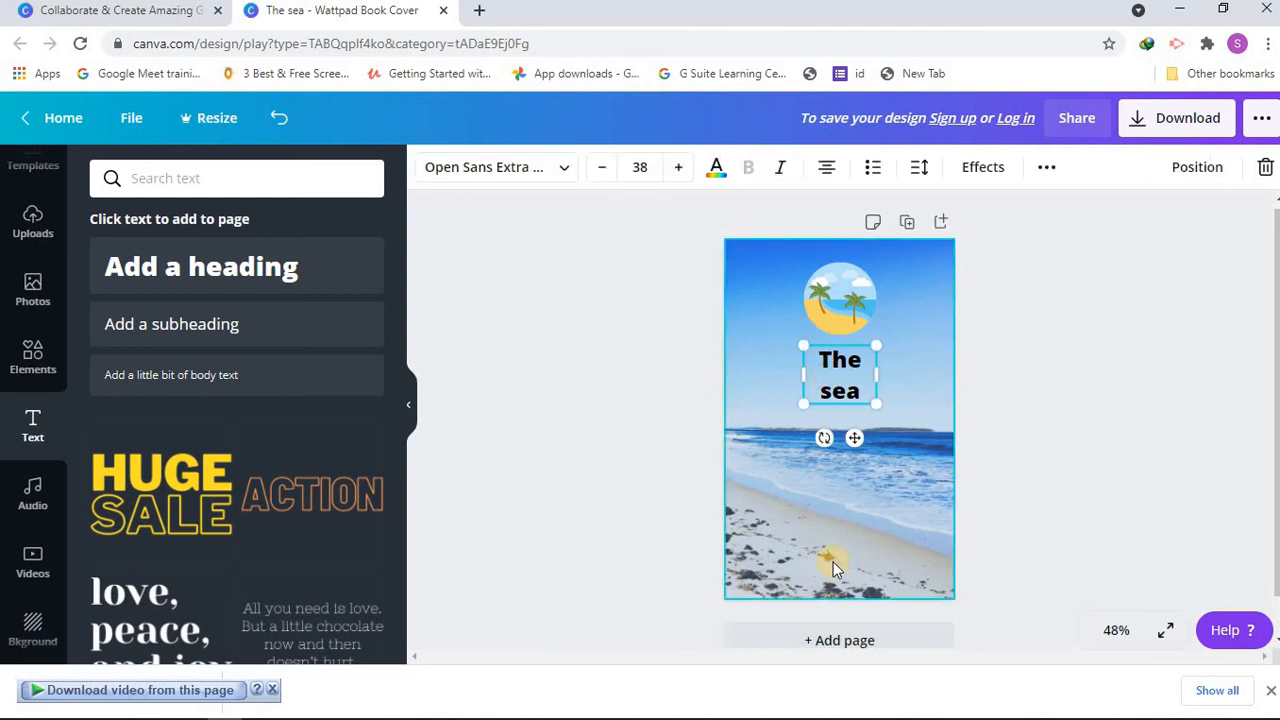
click(834, 472)
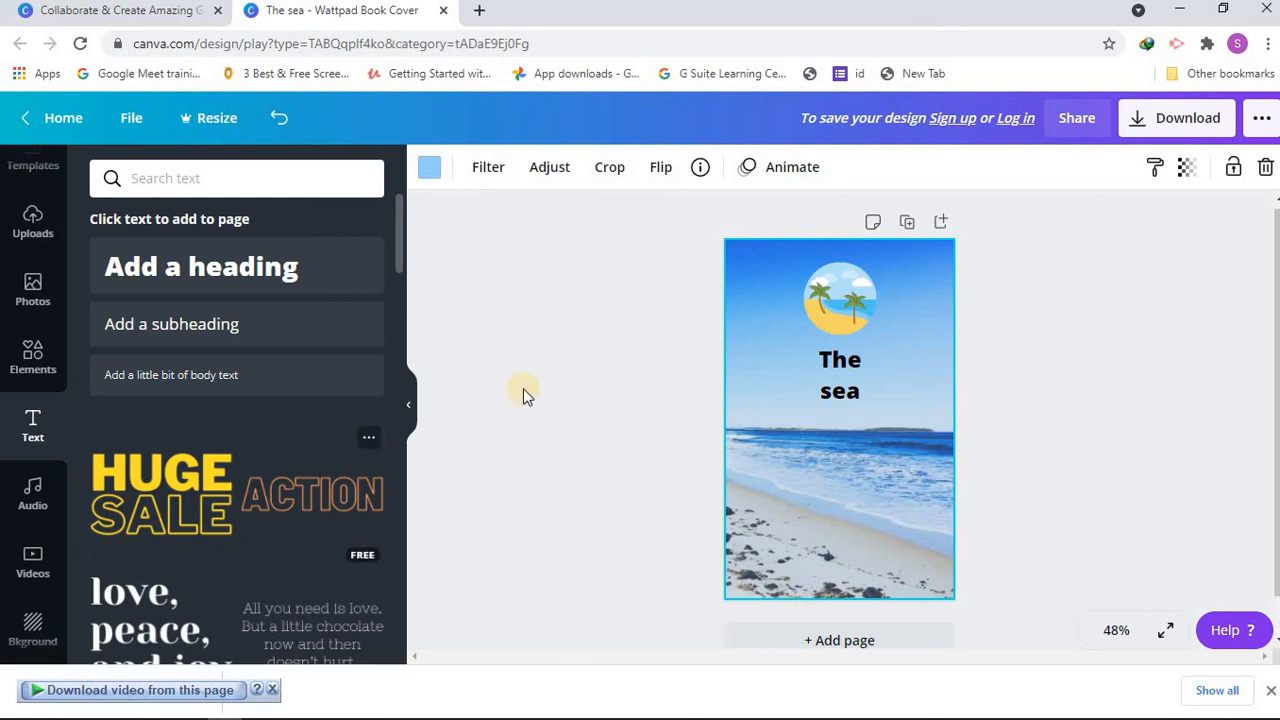
Step: Download the cover as a PNG file named Tutorial 1.png and dismiss the sign-up prompt
click(1210, 120)
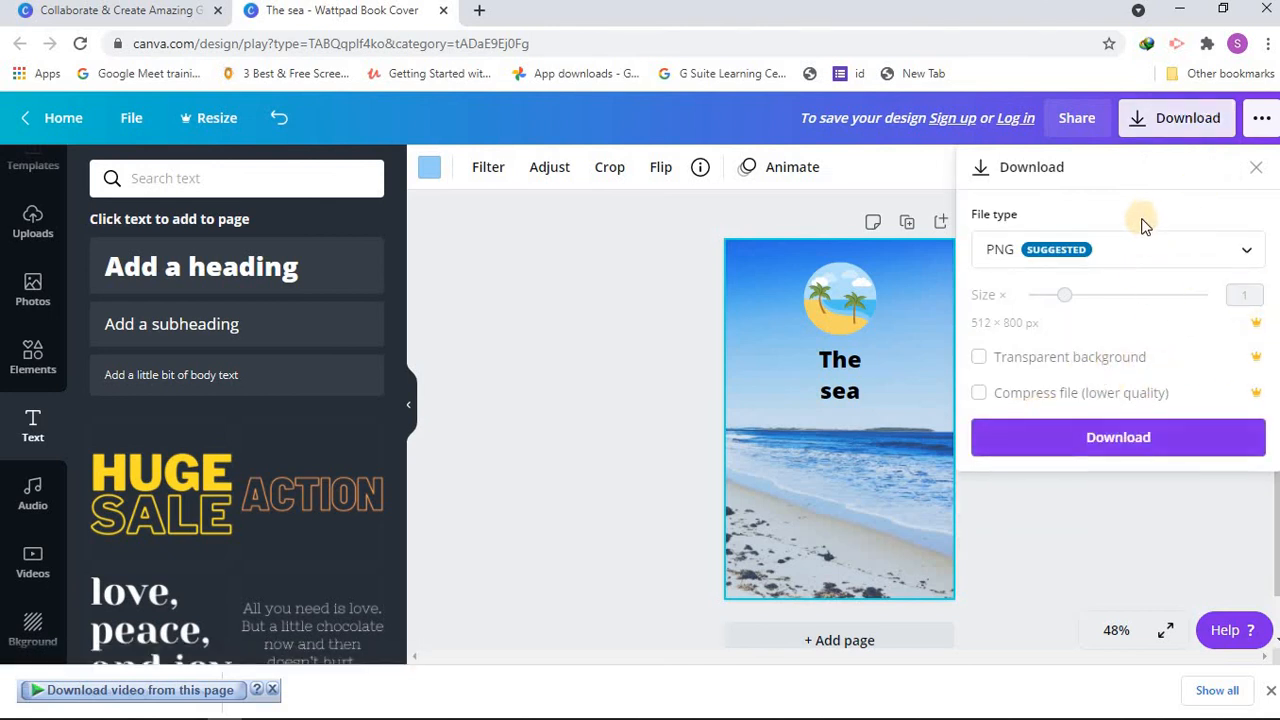
click(1043, 446)
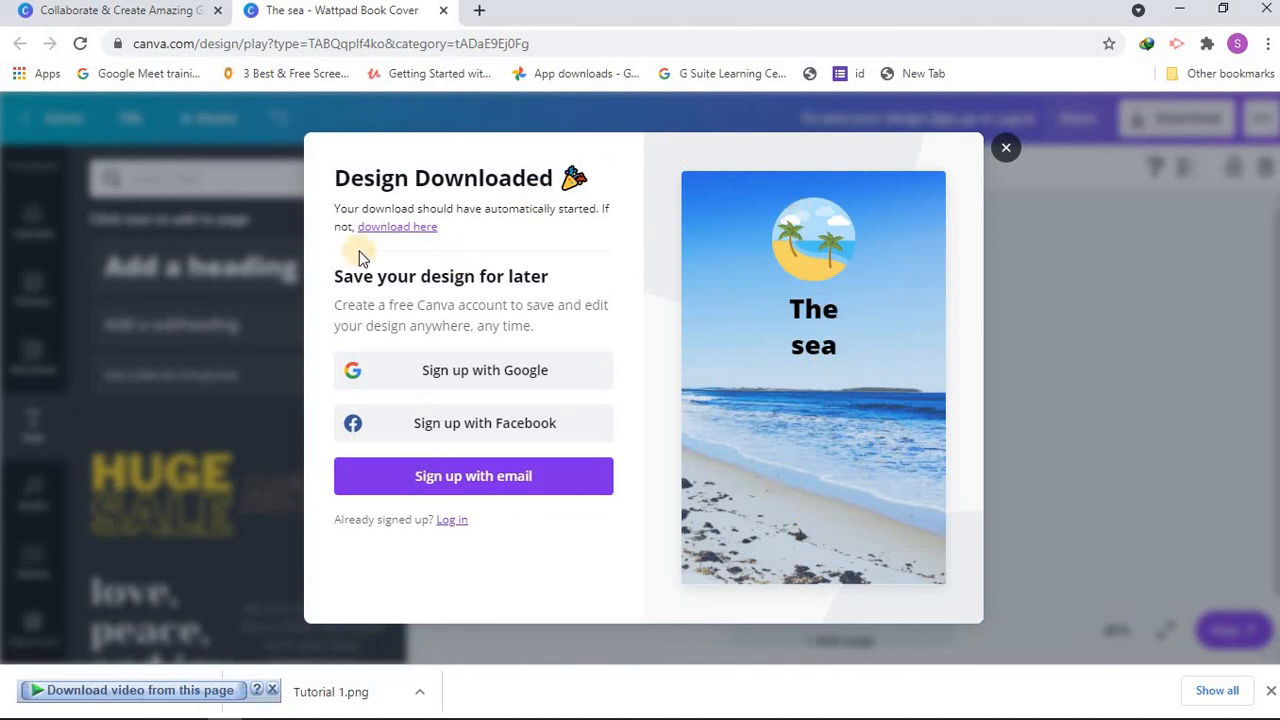
click(1007, 150)
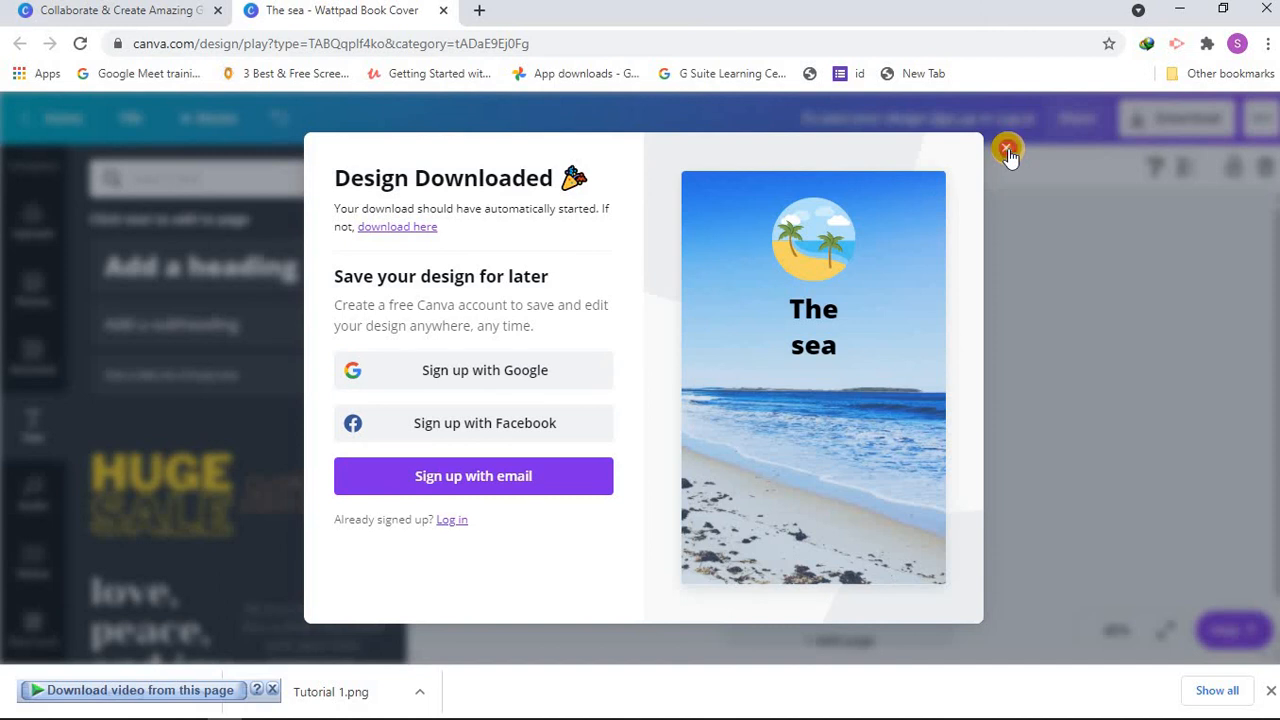